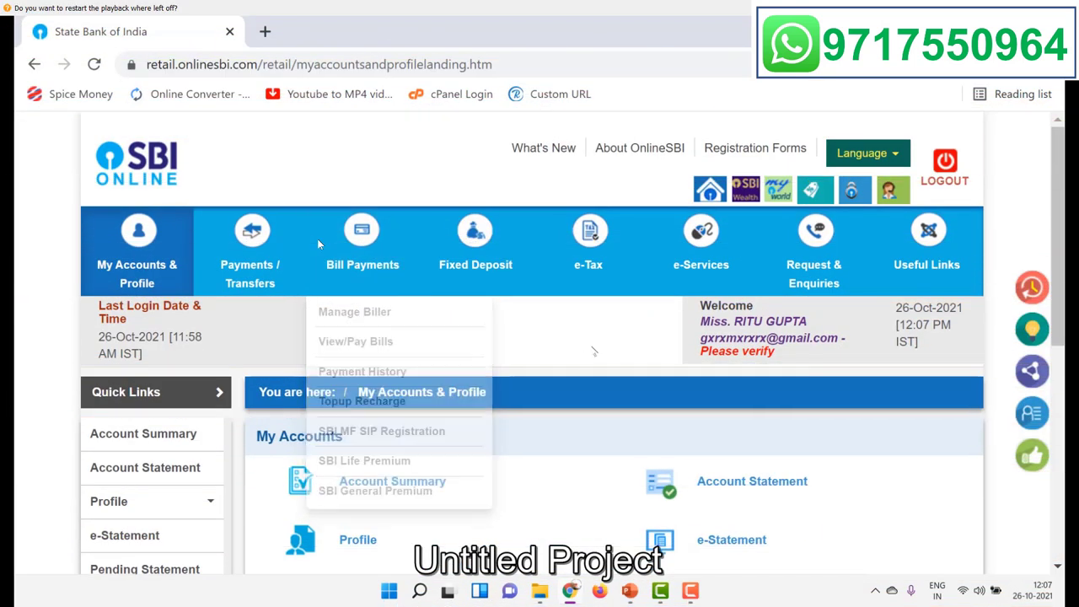
Step: Open e-Services and zoom the page to 80% to see the full service list
mouse_move(707, 234)
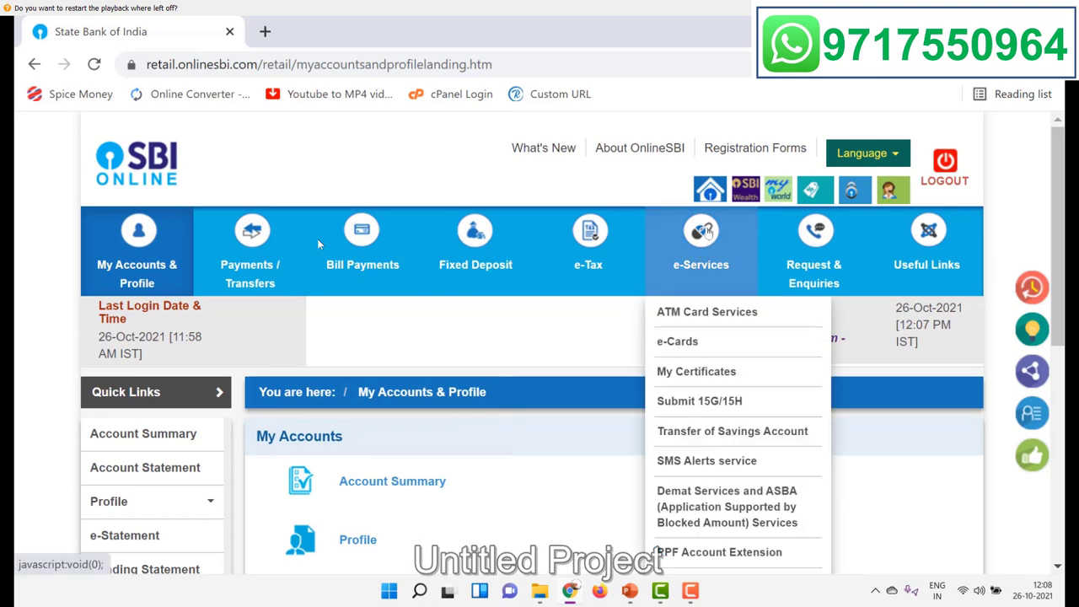
left_click(707, 235)
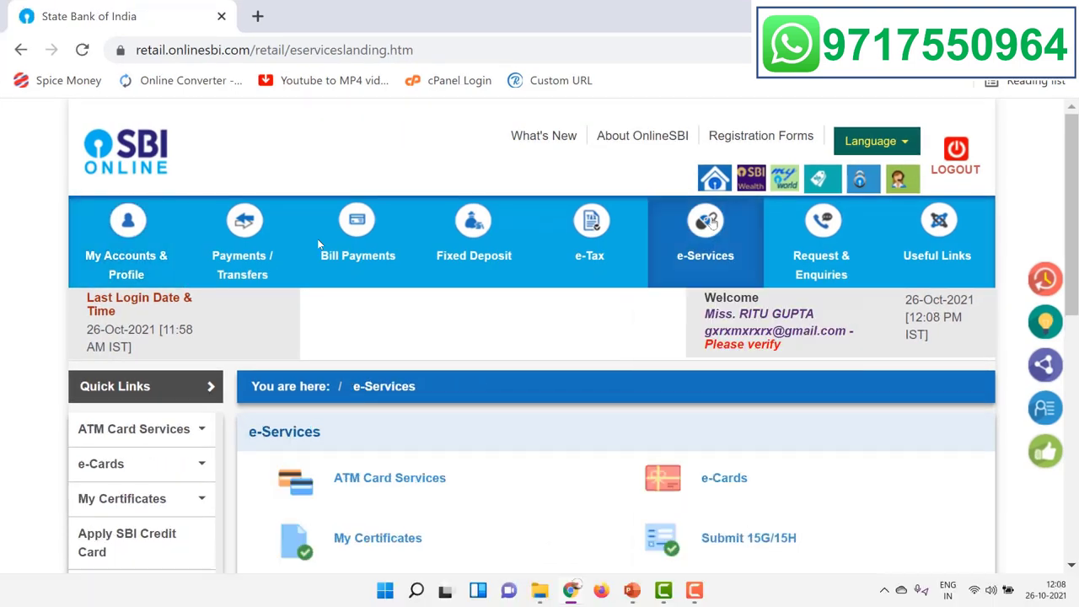
scroll(596, 341, "down", 3)
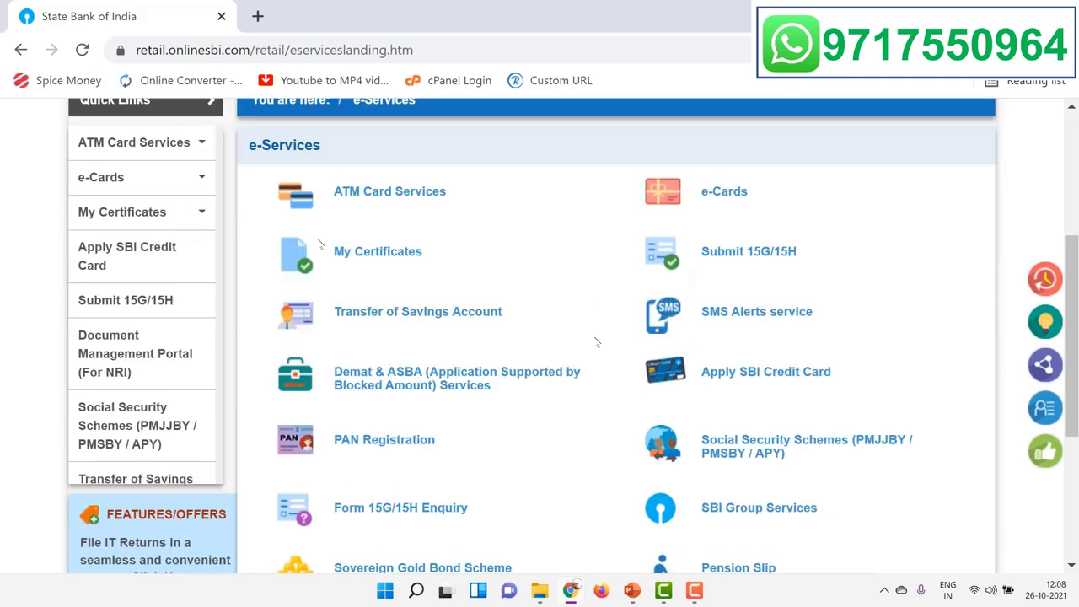
scroll(596, 342, "down", 1)
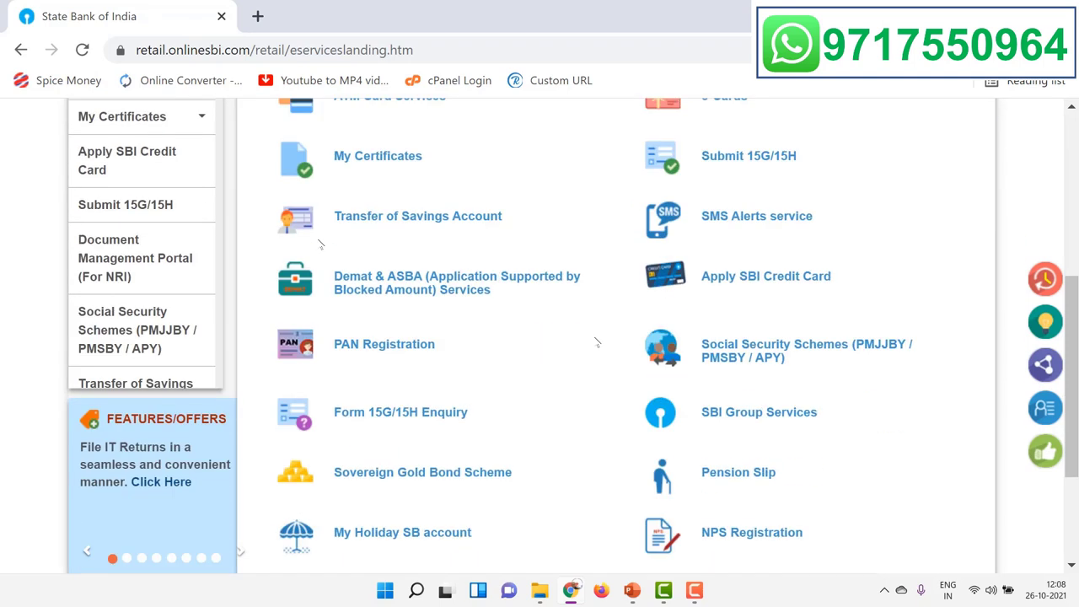
key("ctrl+minus")
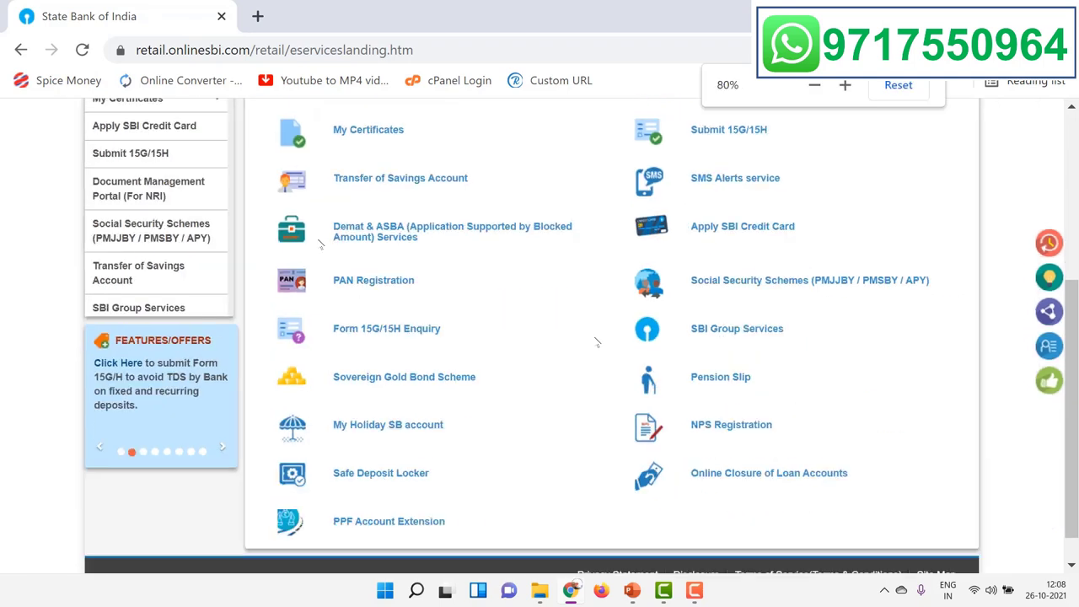
scroll(596, 342, "up", 2)
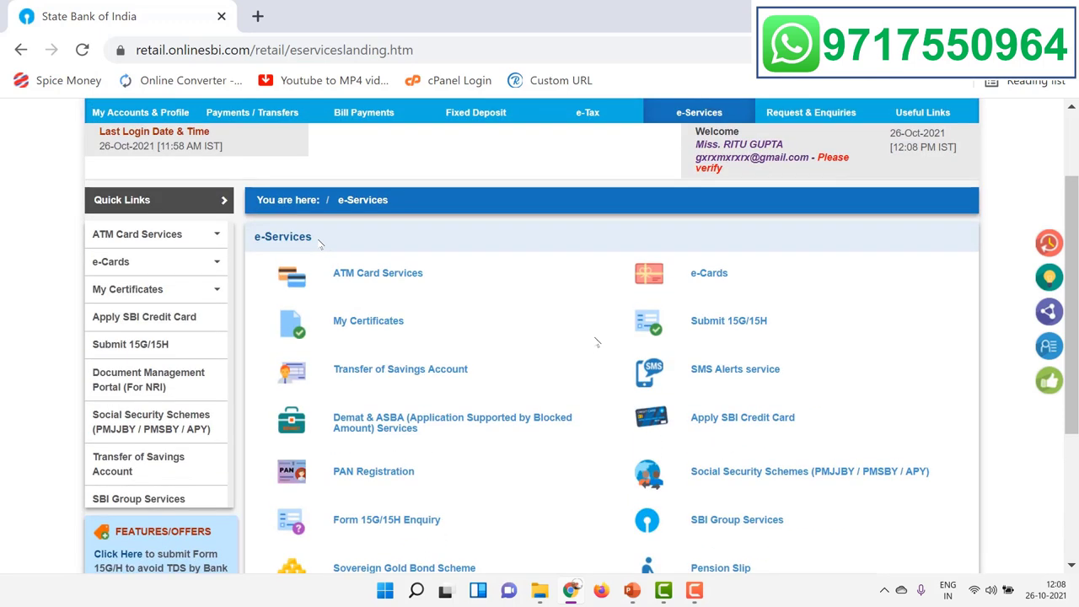
scroll(596, 341, "down", 1)
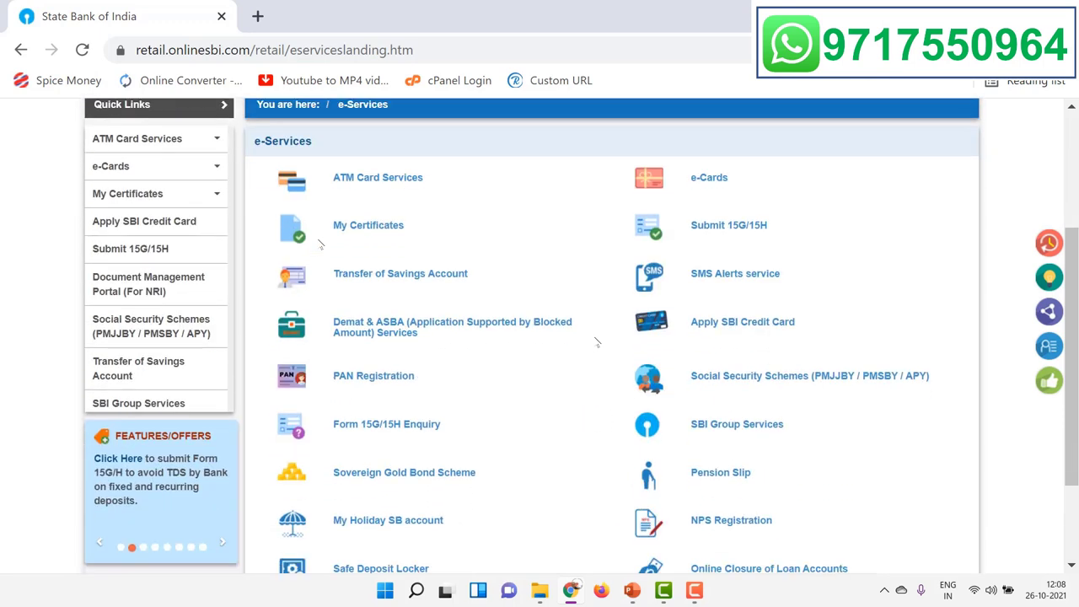
Step: Open the Sovereign Gold Bond Scheme and go to its Purchase section
left_click(418, 474)
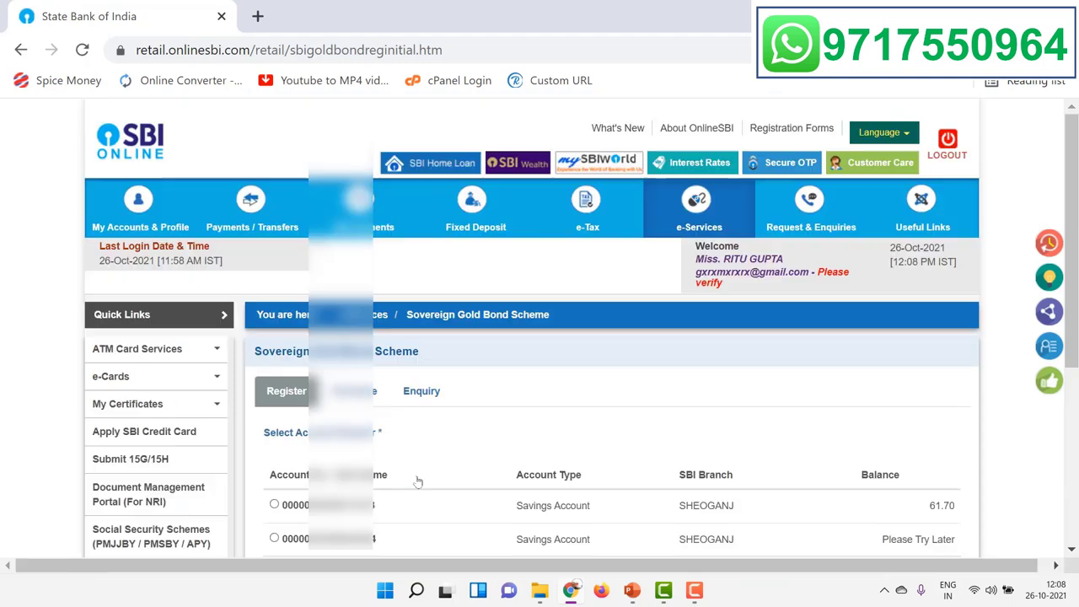
scroll(464, 388, "down", 2)
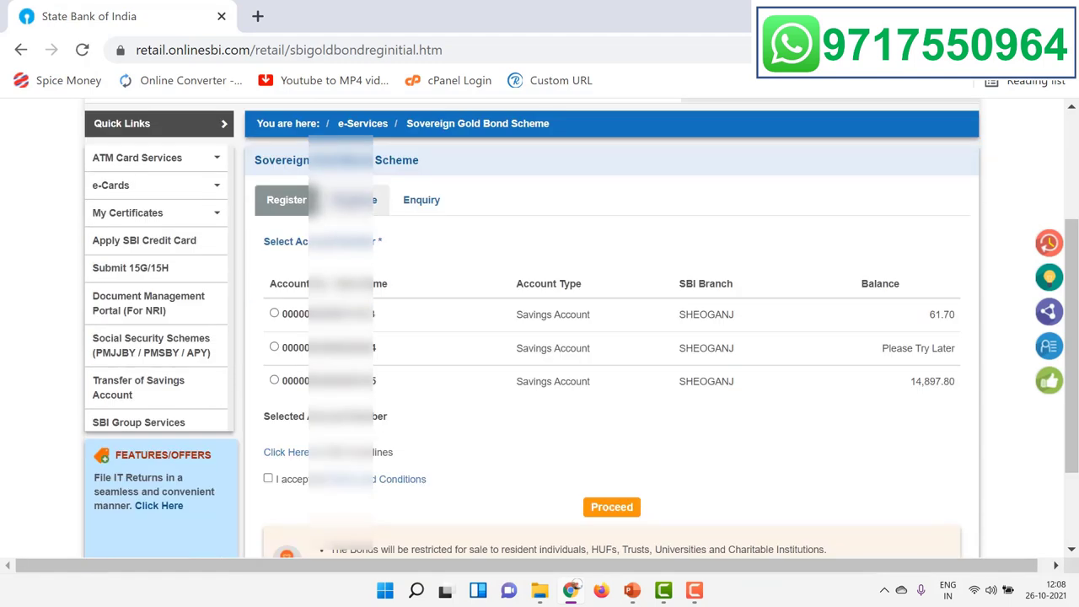
left_click(375, 200)
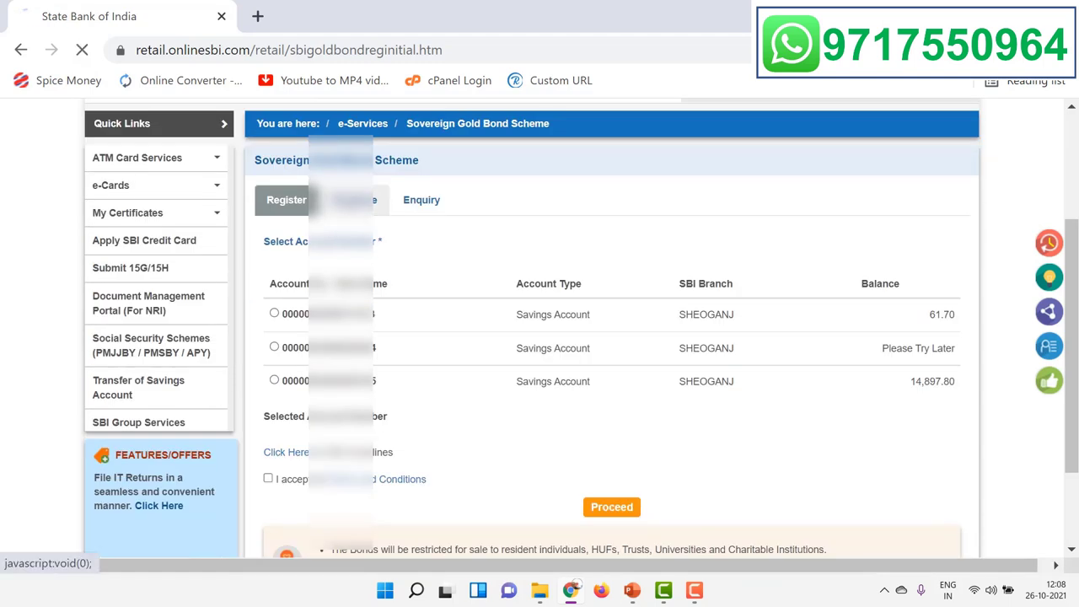
scroll(520, 294, "down", 2)
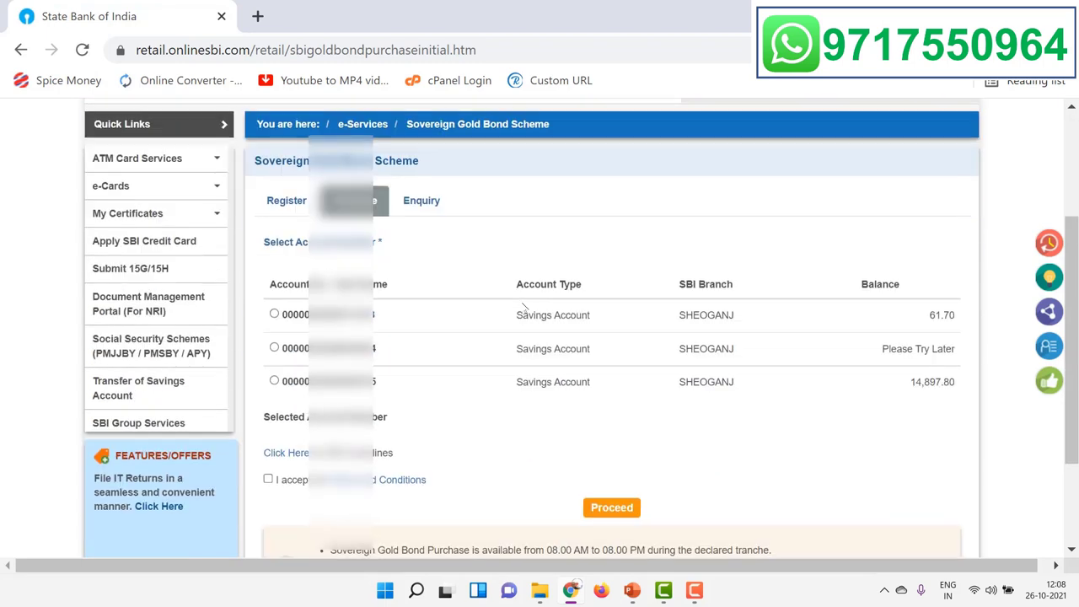
Step: Choose the savings account with 14,897.80 balance, accept the terms, and proceed
left_click(274, 382)
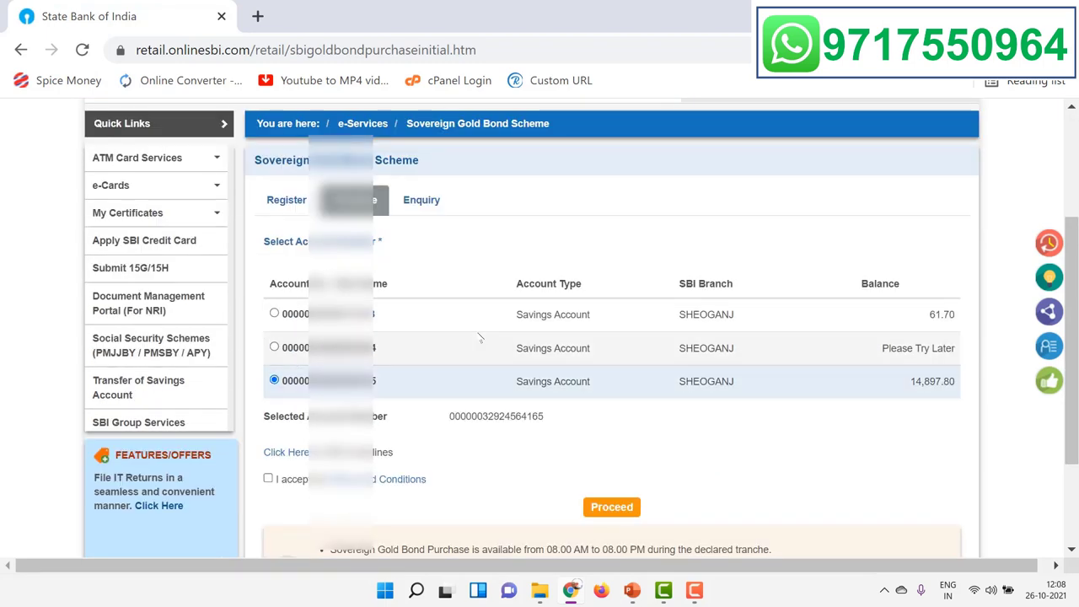
scroll(270, 385, "down", 1)
left_click(268, 384)
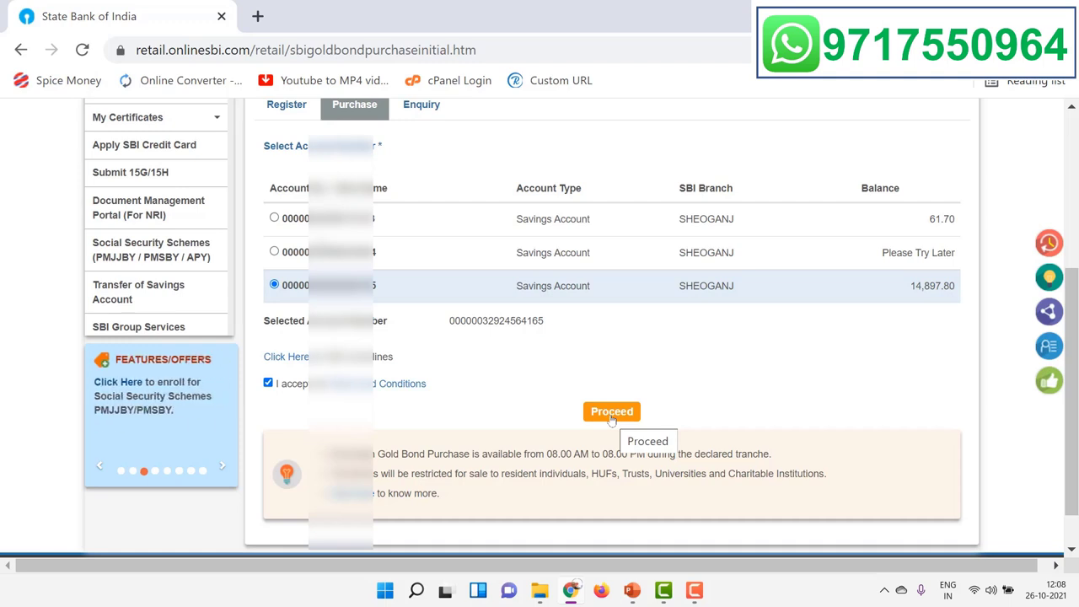
left_click(612, 413)
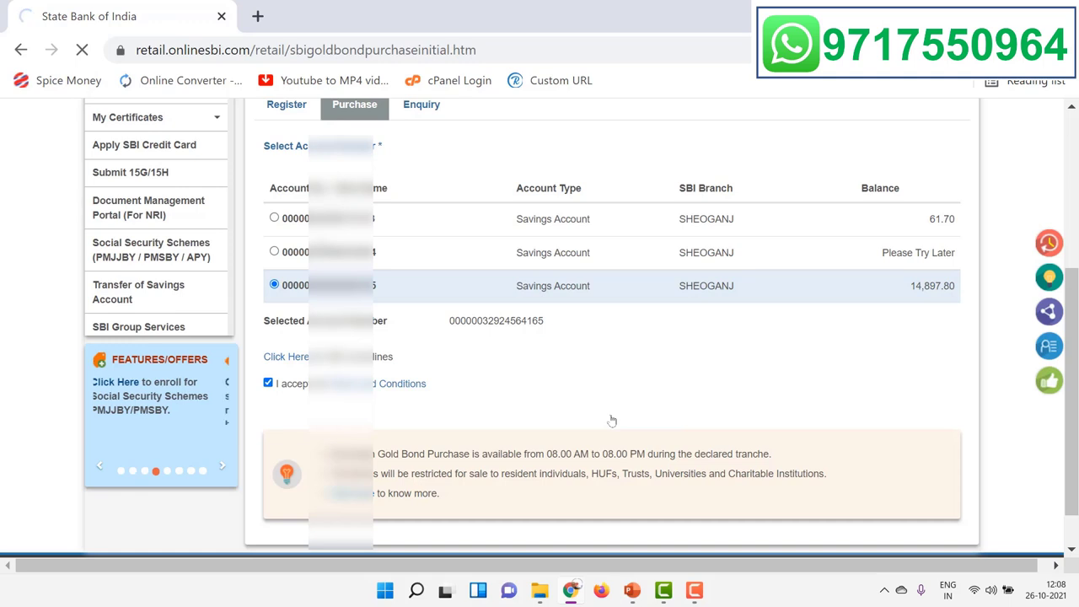
Step: Enter a subscription quantity of 1 bond
scroll(568, 391, "down", 2)
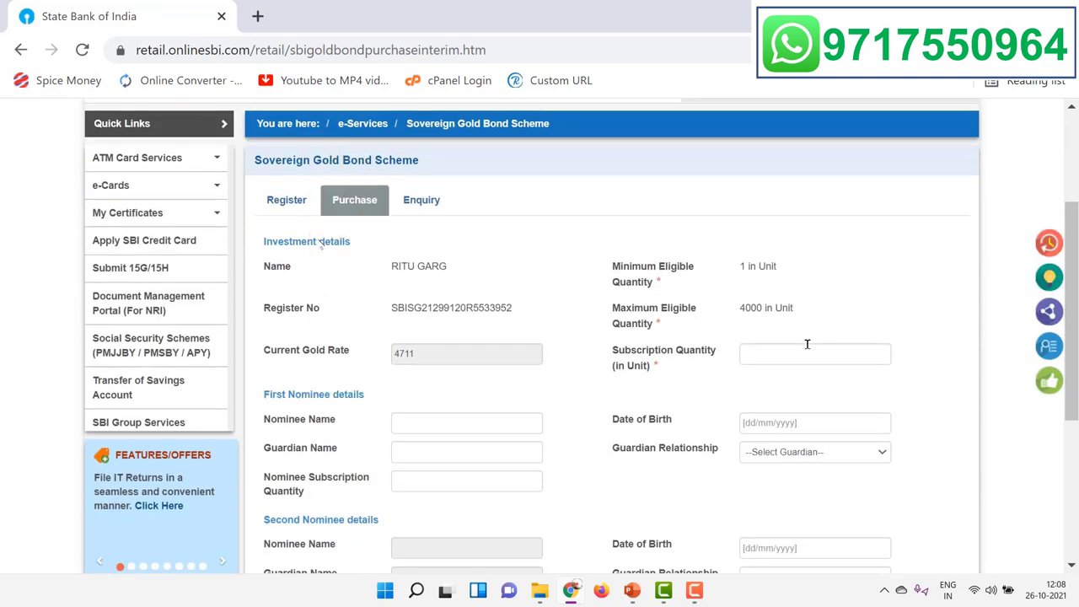
left_click(807, 346)
type("1")
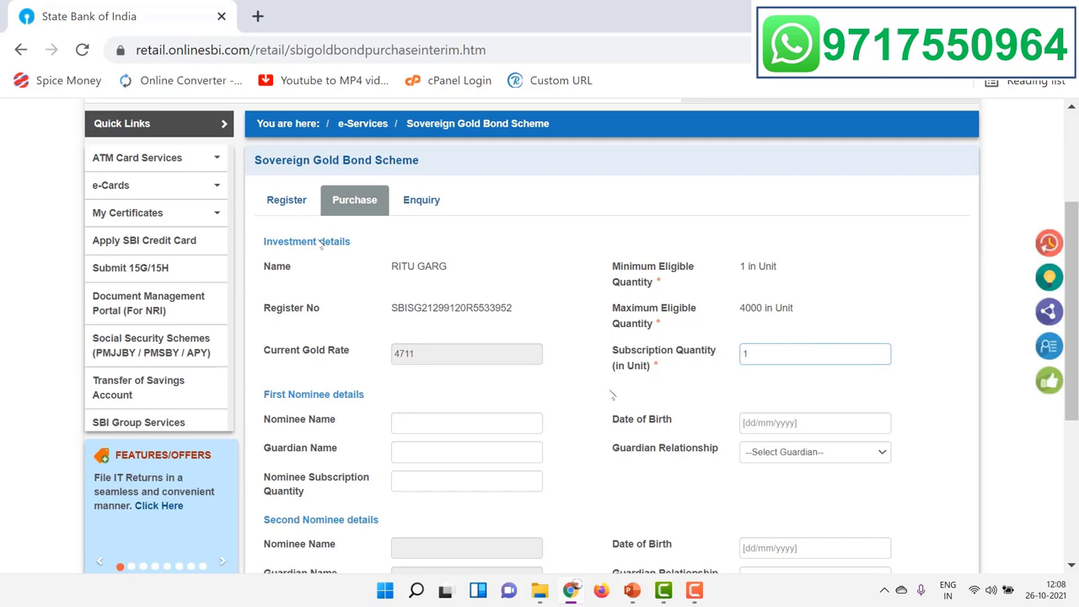
left_click(613, 394)
Step: Enter the first nominee's full name and clear the guardian relationship selection
left_click(466, 423)
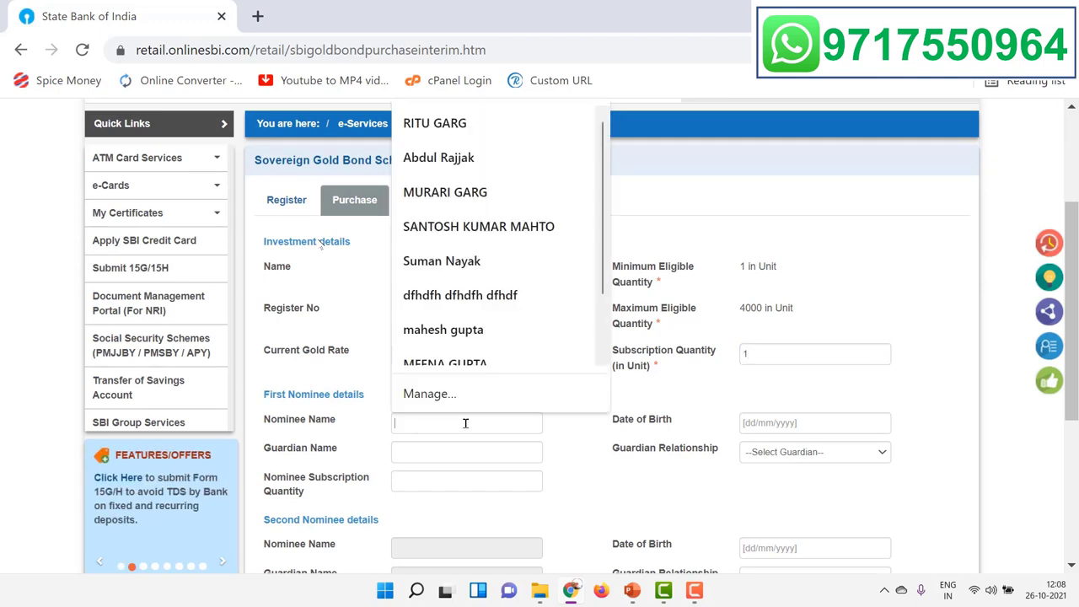
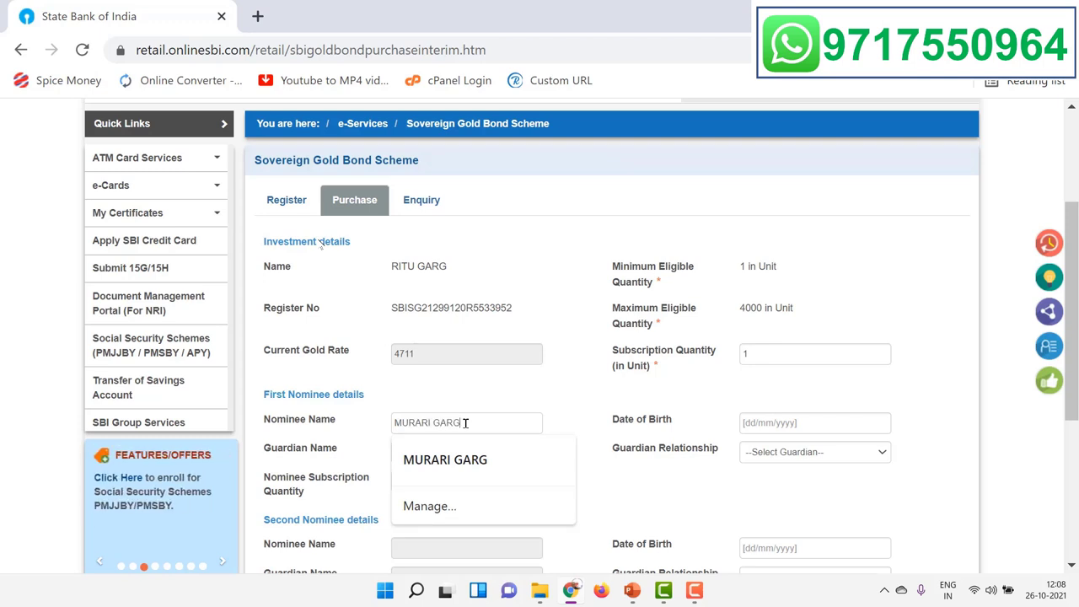
left_click(573, 449)
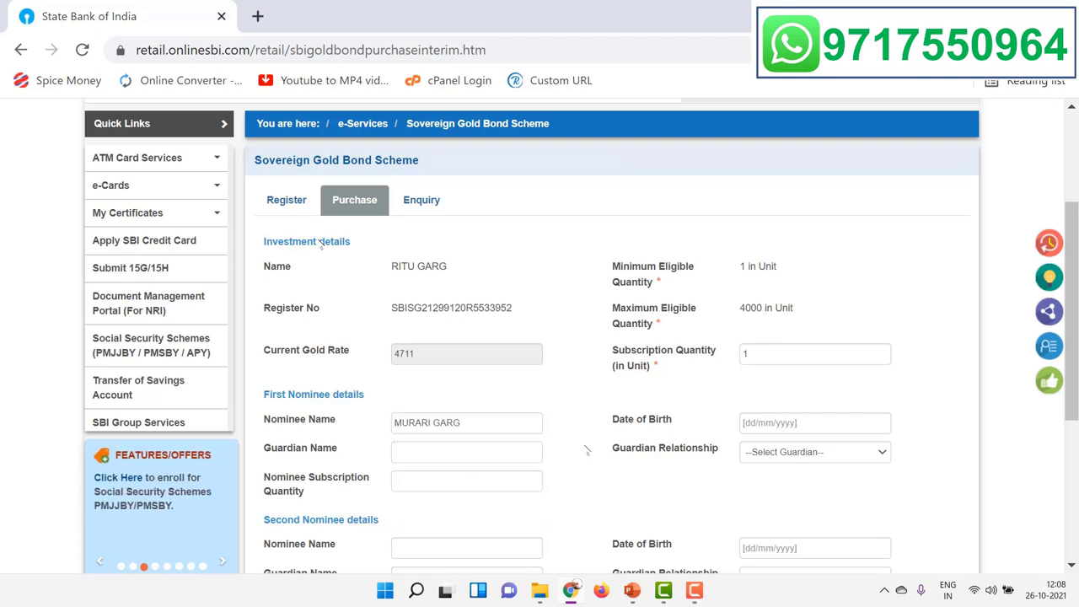
left_click(759, 452)
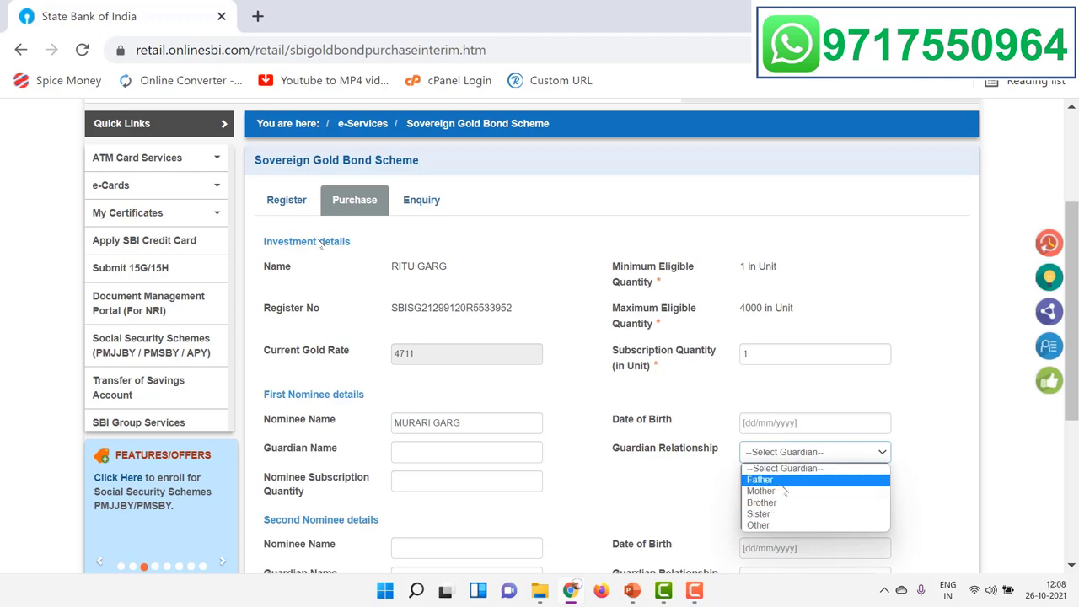
left_click(751, 524)
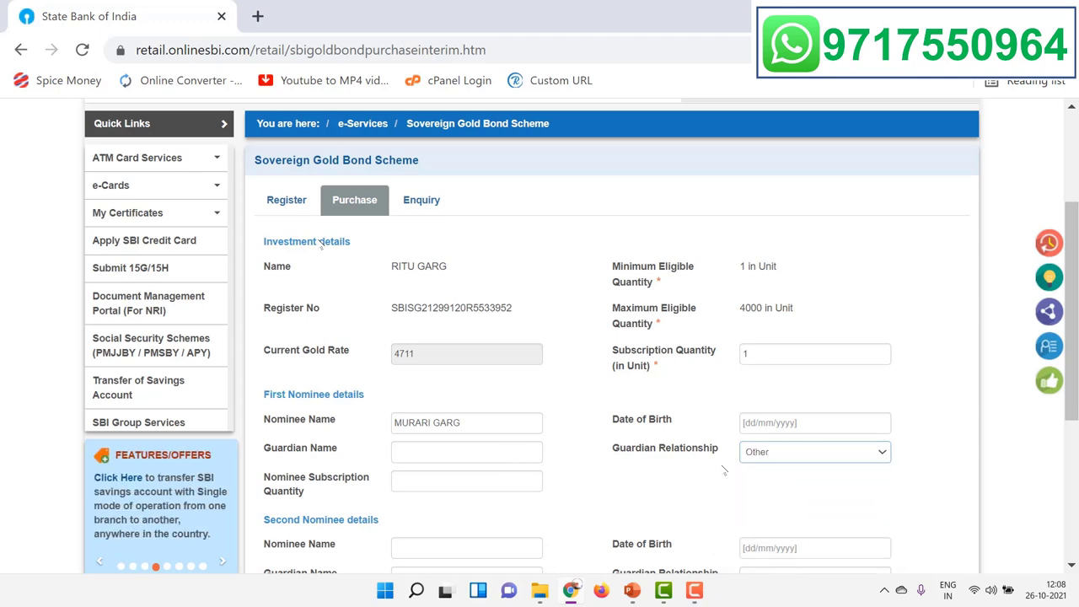
left_click(793, 459)
left_click(753, 470)
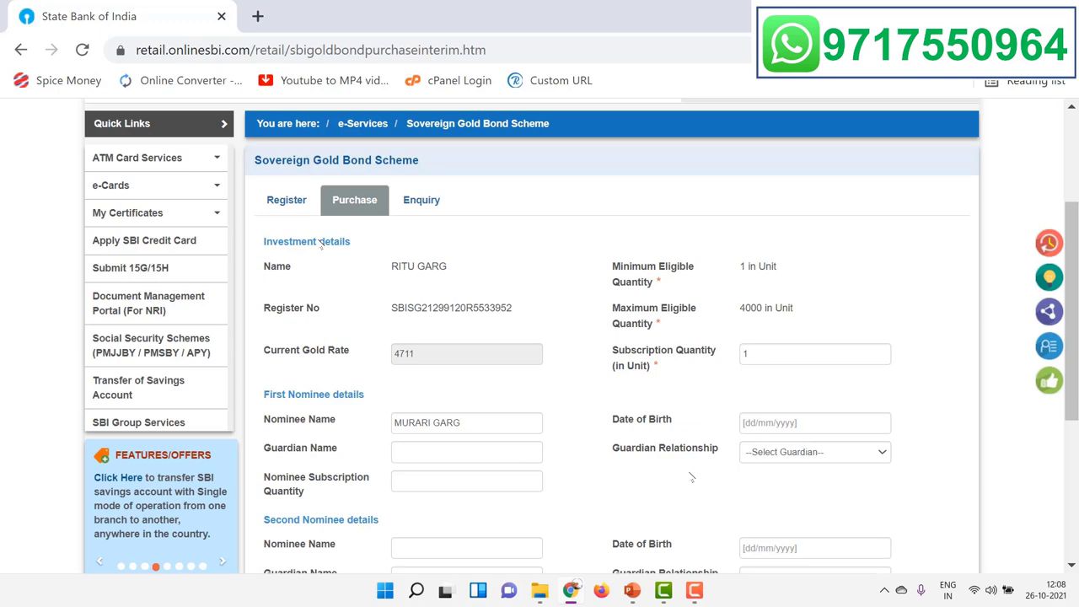
scroll(605, 449, "down", 4)
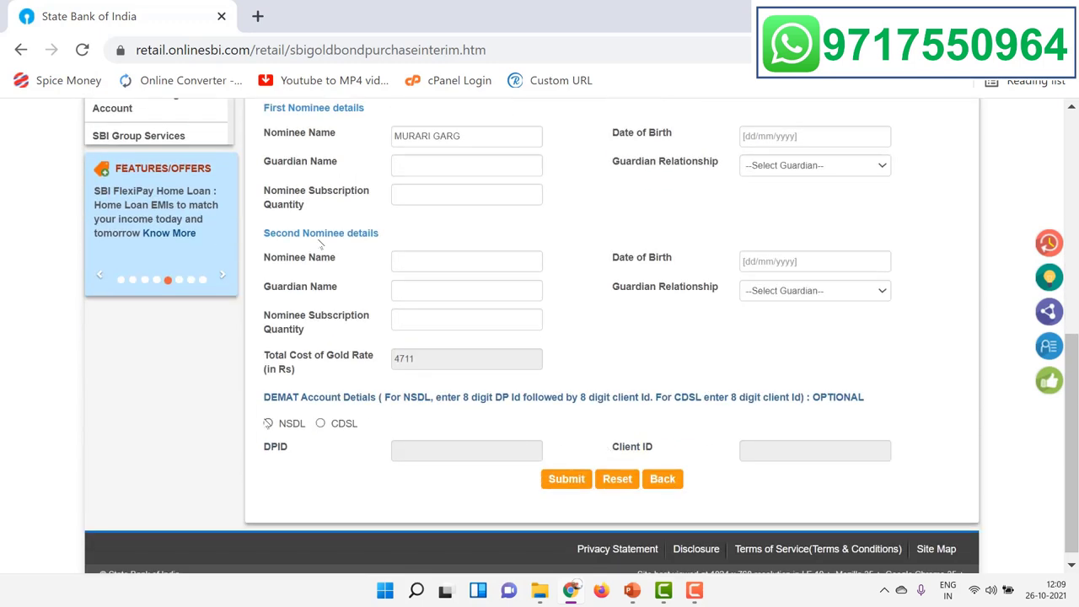
Step: Select CDSL as the depository, enter the demat DP ID and client ID, and submit
left_click(268, 423)
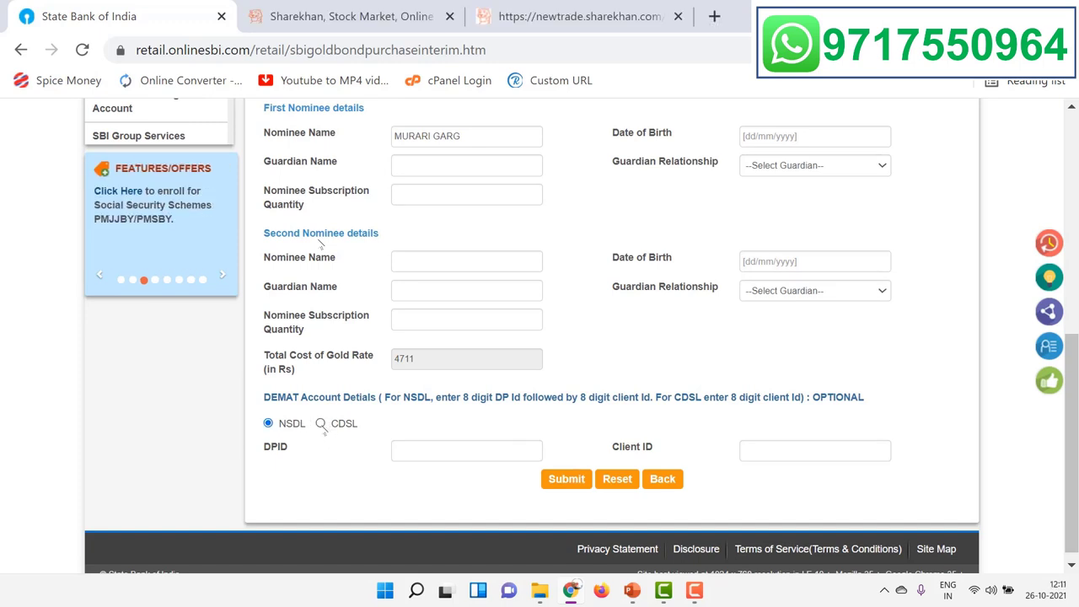
left_click(321, 424)
left_click(450, 452)
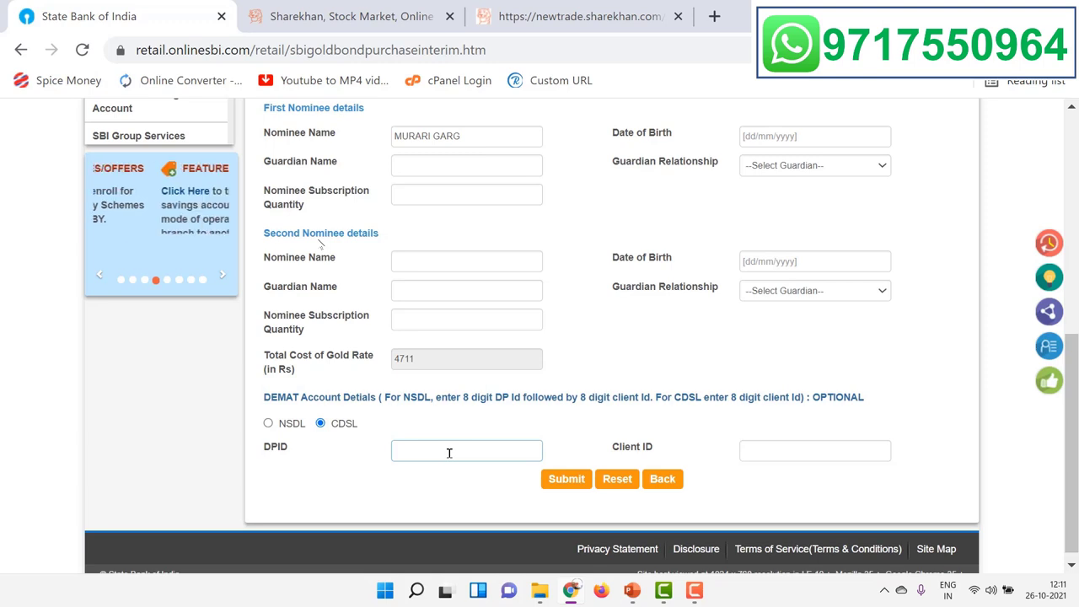
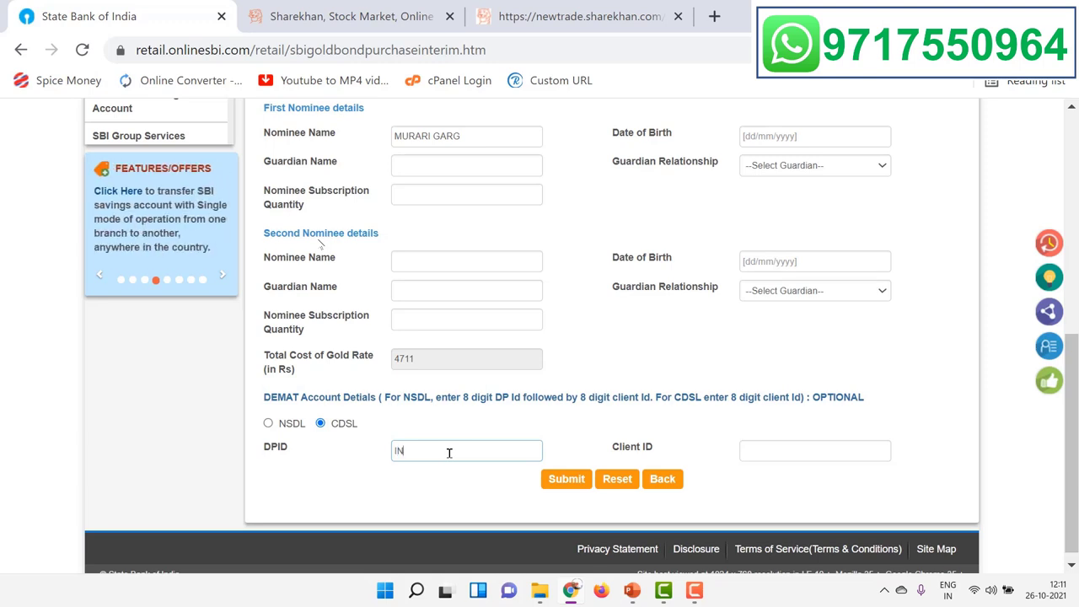
left_click(801, 447)
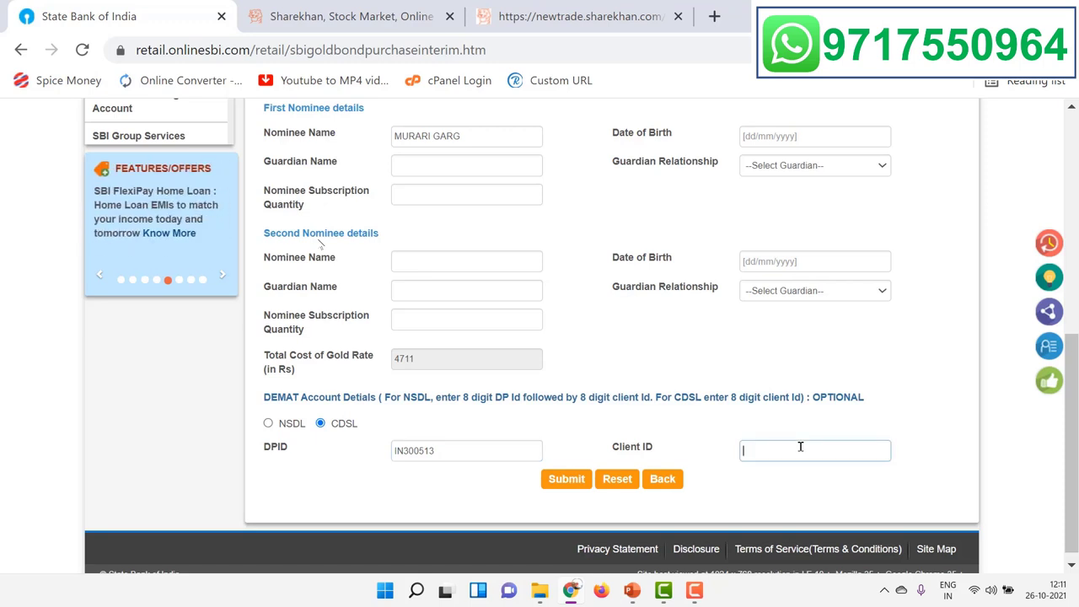
left_click(571, 480)
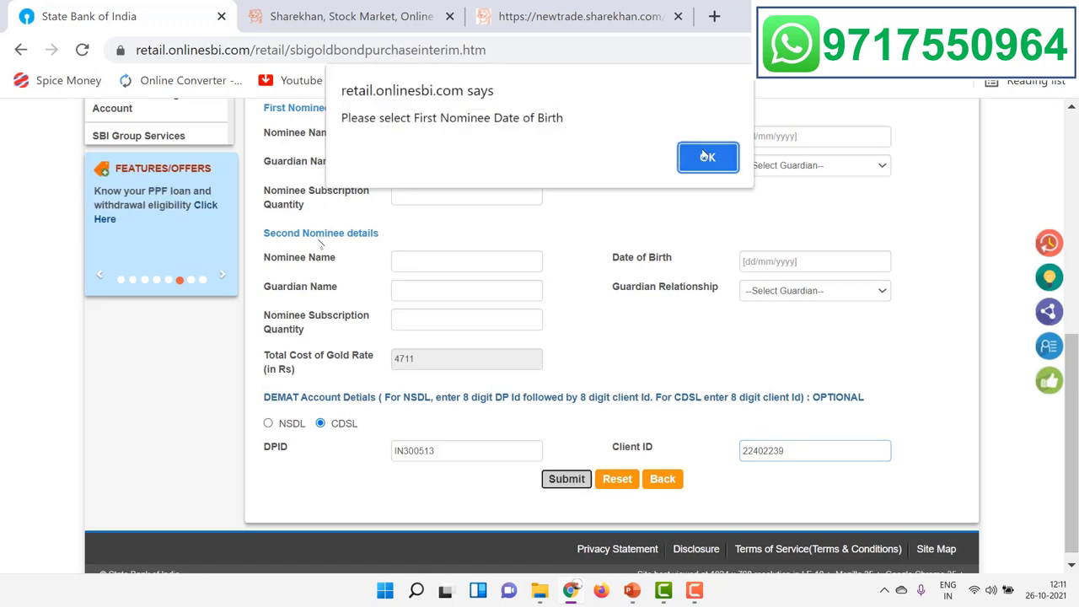
Step: Set the nominee's date of birth in 1984 and resubmit the purchase form
left_click(687, 157)
left_click(814, 164)
left_click(815, 163)
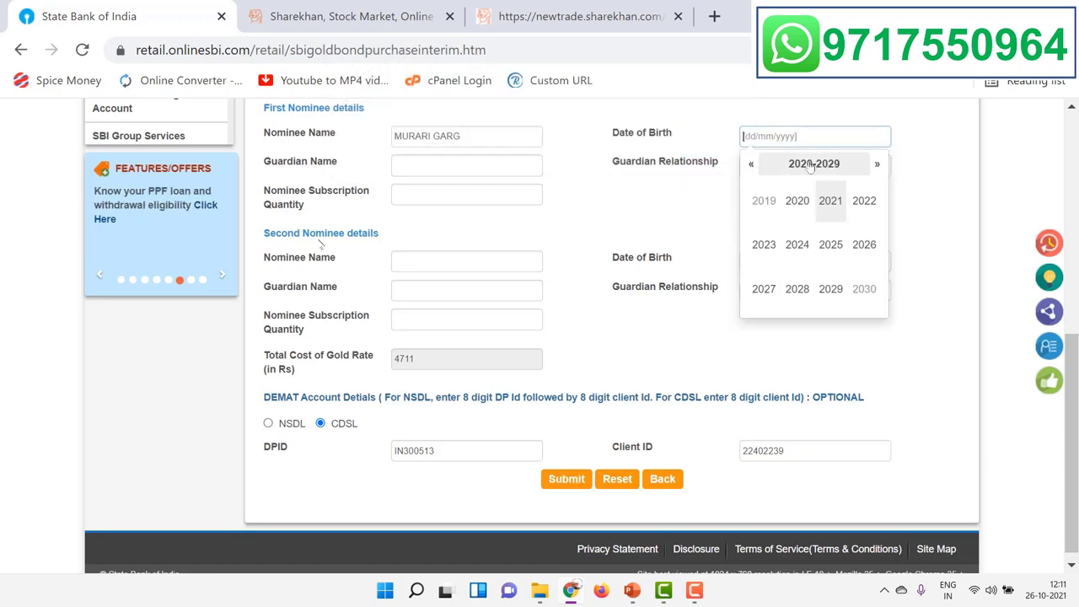
left_click(754, 165)
left_click(754, 165)
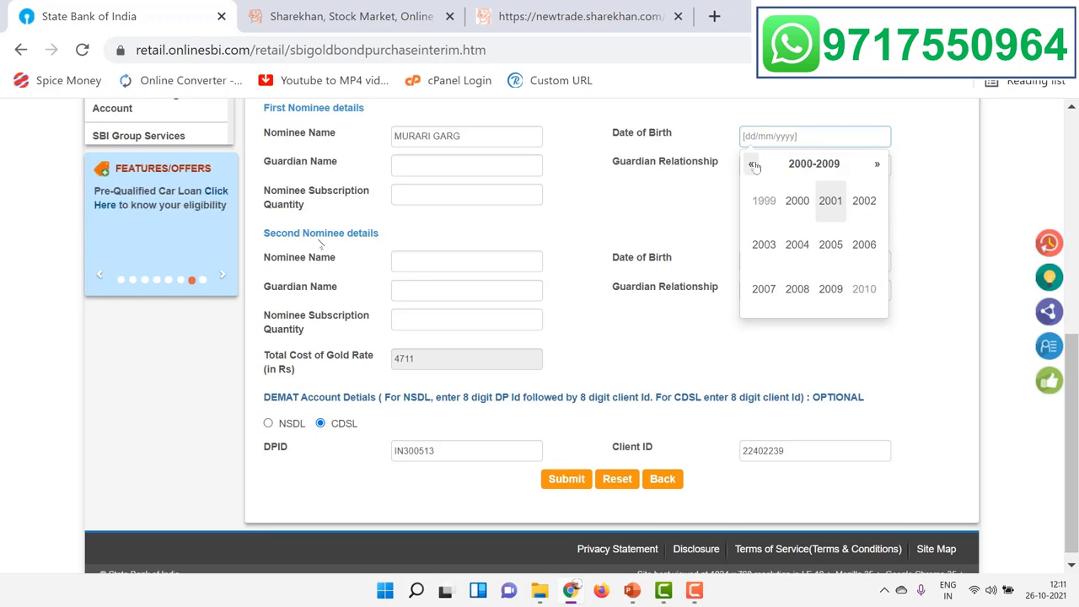
left_click(754, 164)
left_click(754, 164)
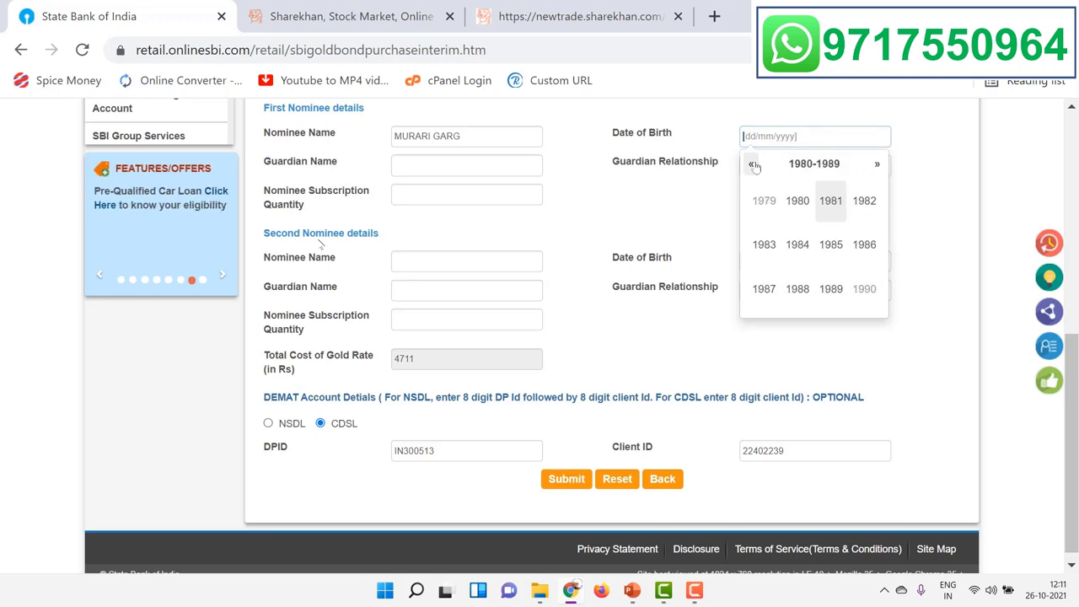
left_click(798, 245)
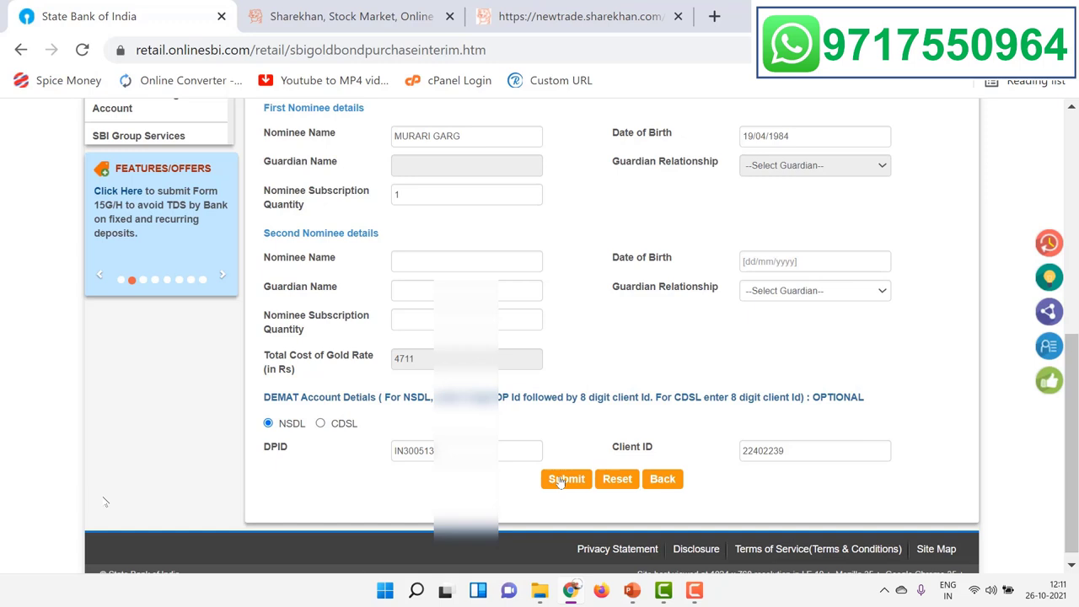
left_click(566, 478)
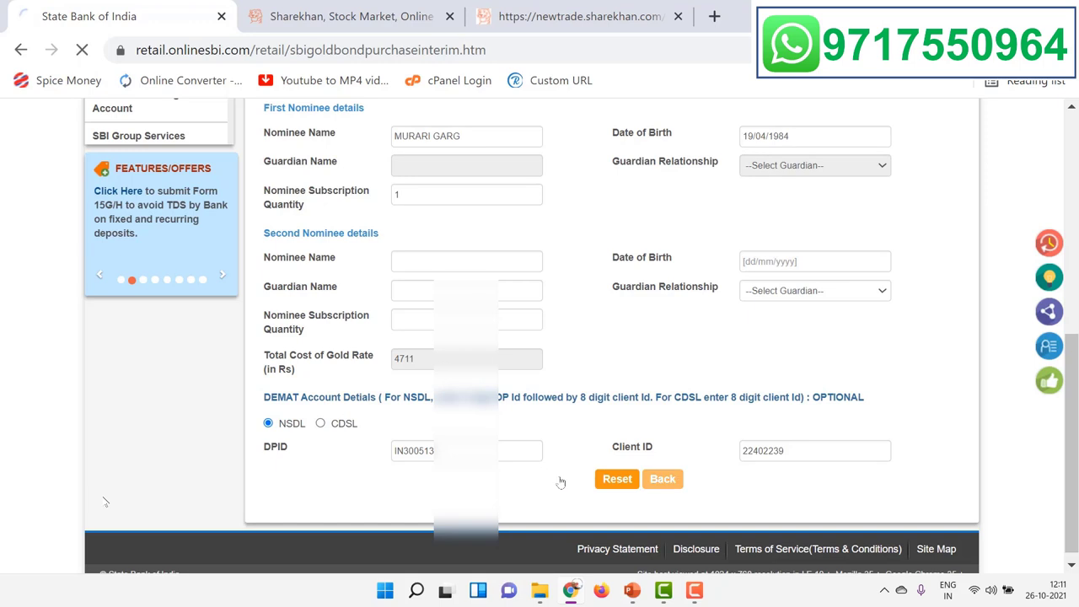
Step: Review the Rs.4,711.00 purchase summary and submit it for approval
scroll(565, 396, "down", 3)
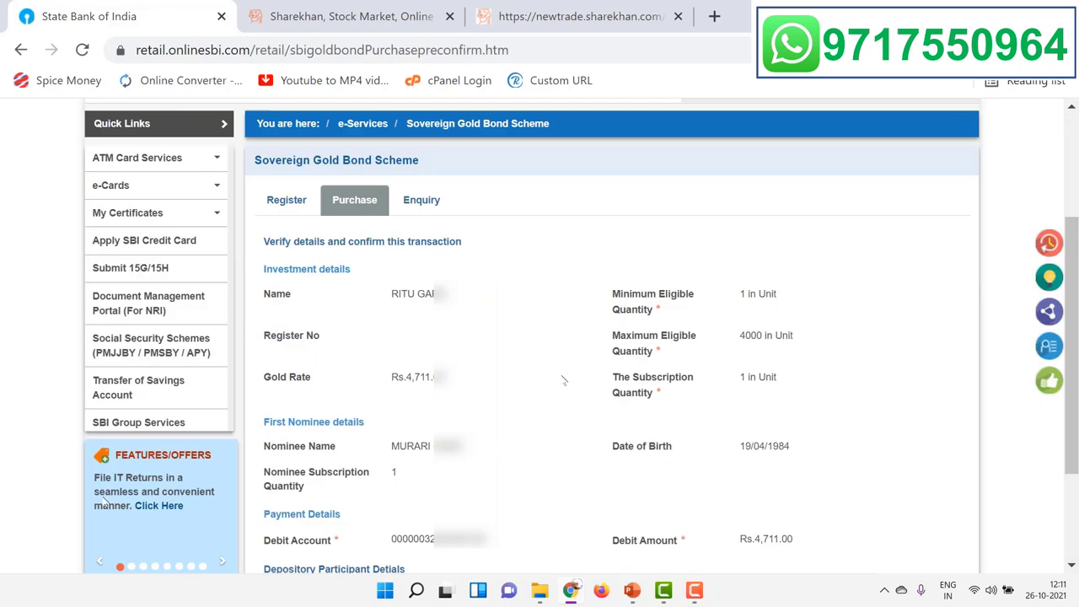
scroll(564, 381, "down", 1)
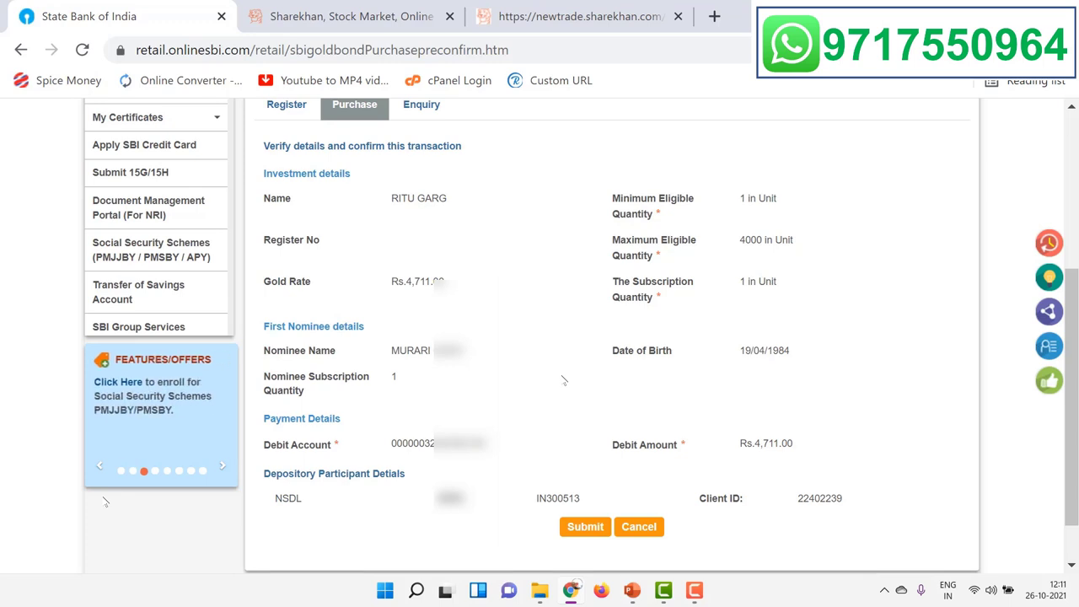
left_click(586, 527)
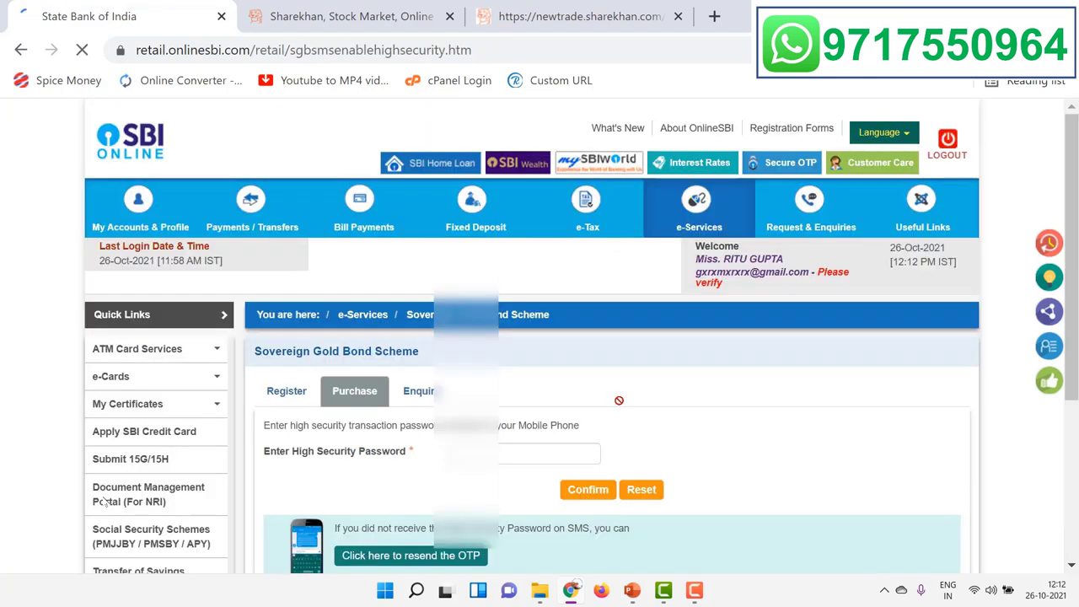
Step: Enter the SMS high-security password and confirm the Rs.4,711.00 gold bond purchase
scroll(548, 354, "down", 3)
left_click(494, 263)
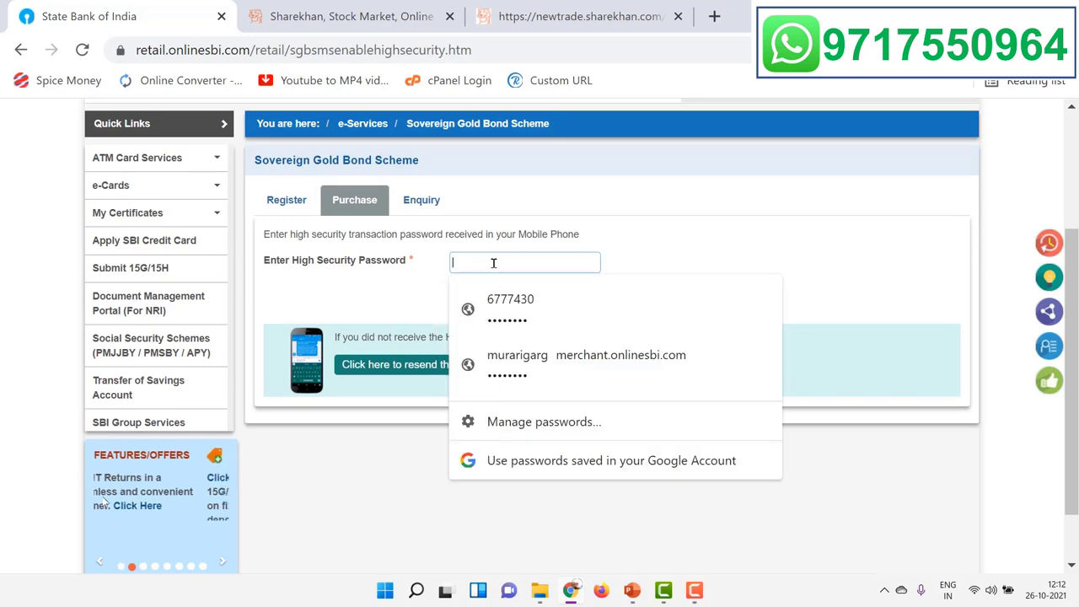
type("••")
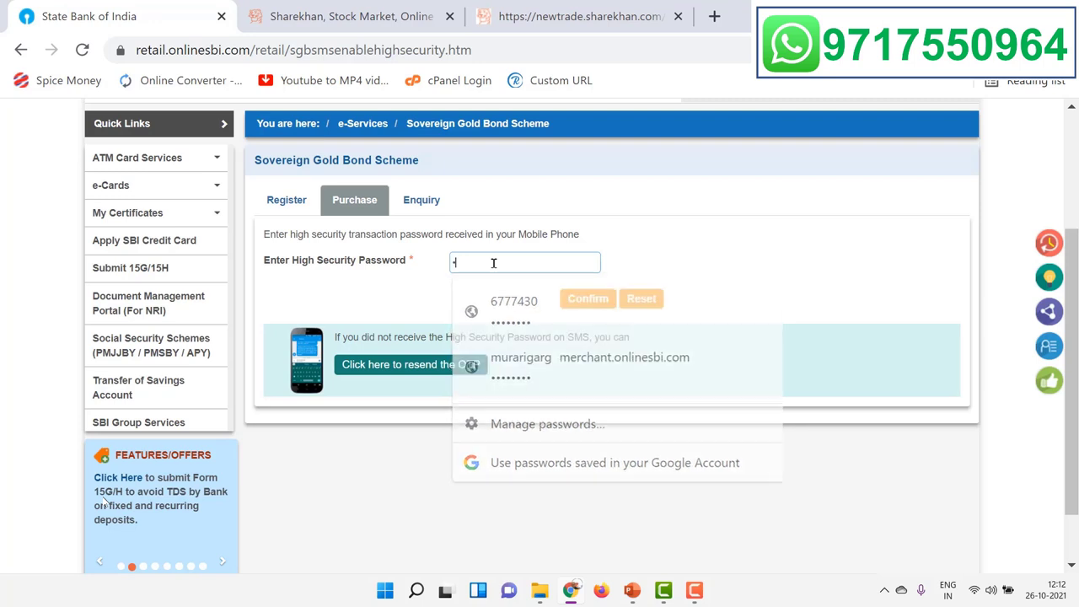
type("••••••")
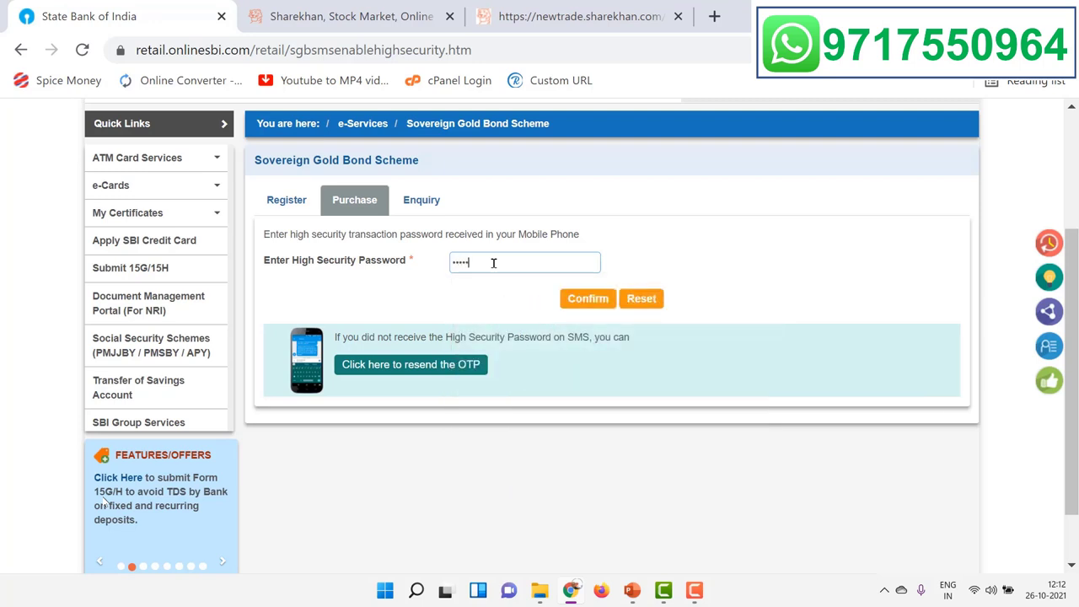
left_click(589, 301)
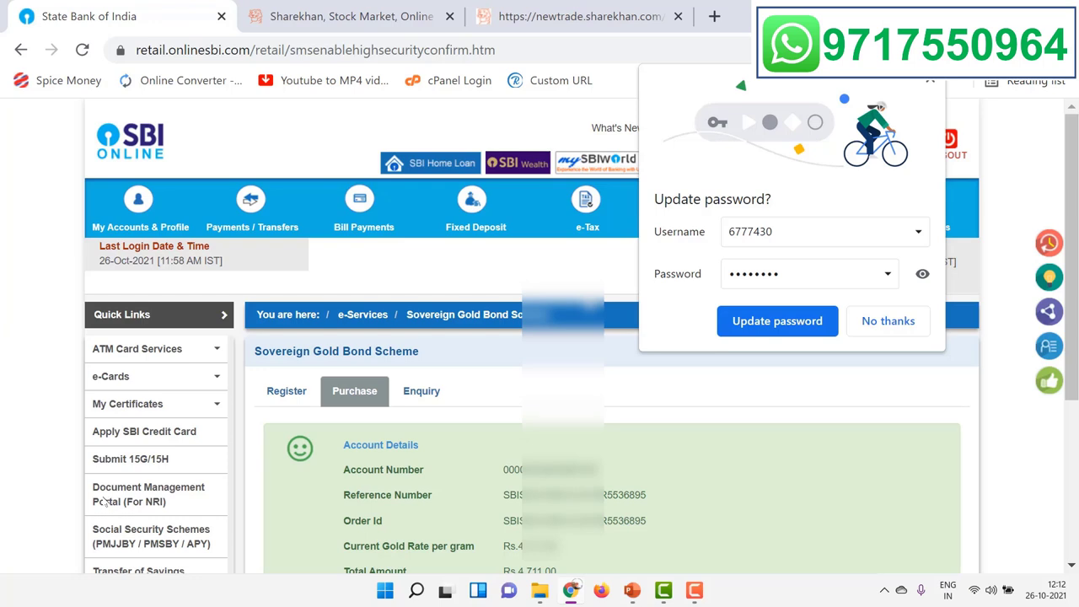
Step: Decline Chrome's password update and view the receipt's reference number and order ID
left_click(892, 323)
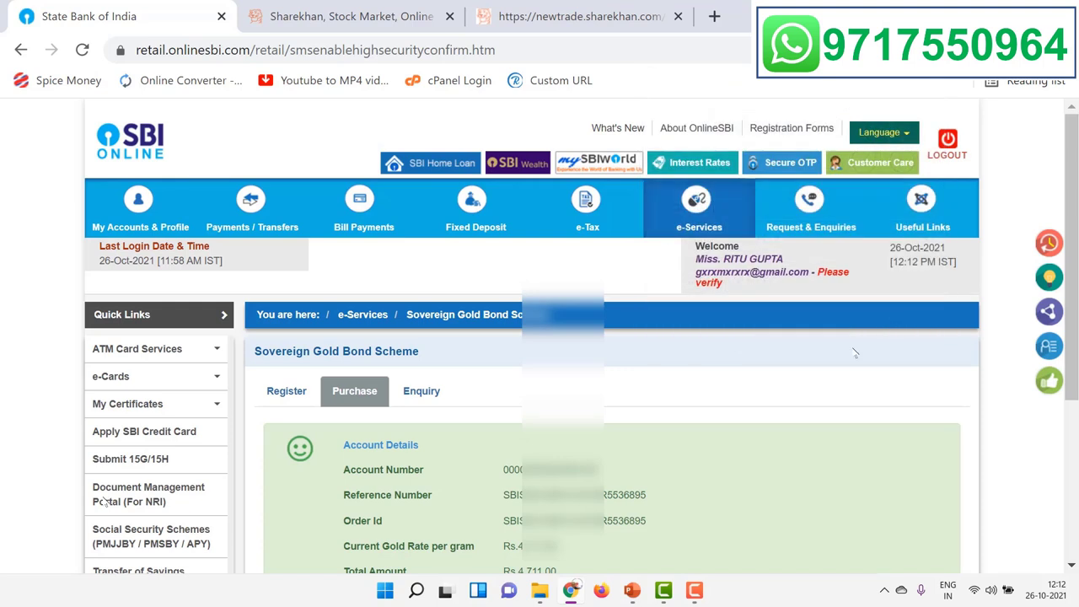
scroll(855, 354, "down", 2)
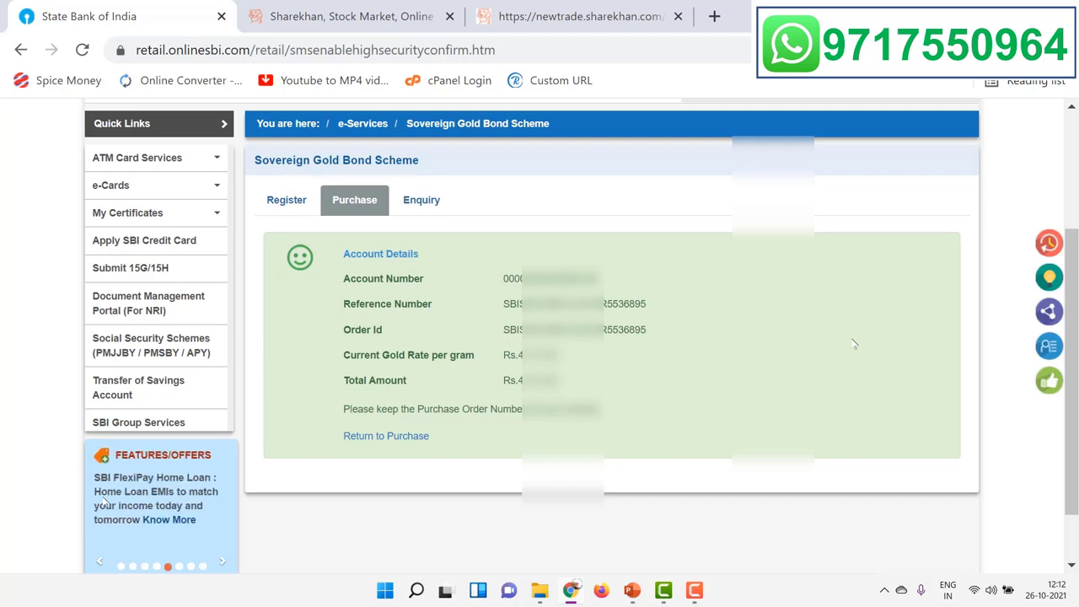
Step: Confirm the 26-Oct-2021 gold bond order is Accepted, then switch to the Sharekhan portfolio
left_click(422, 203)
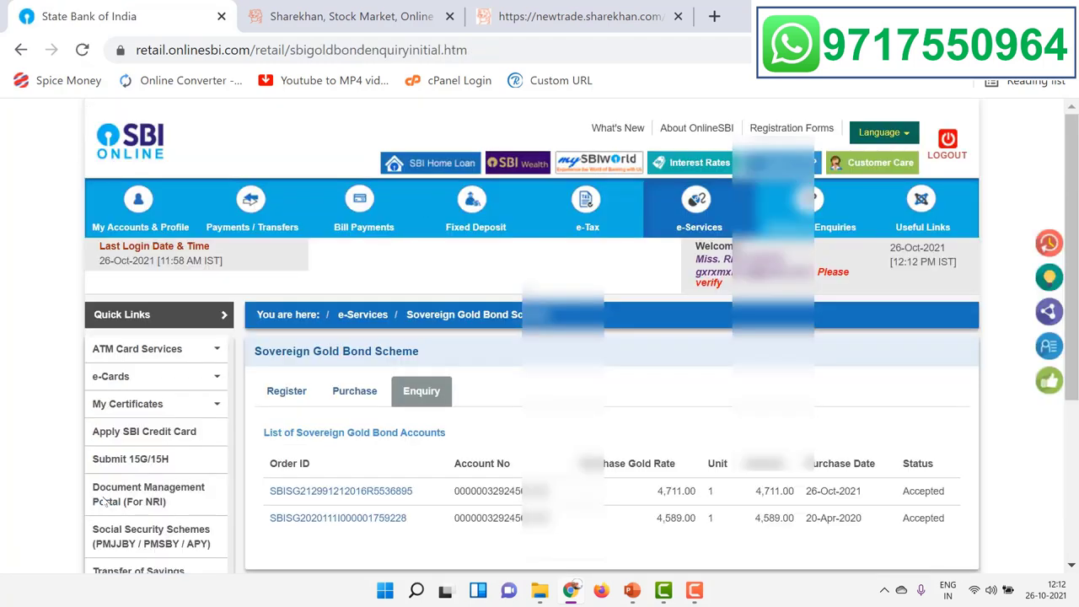
scroll(106, 501, "down", 3)
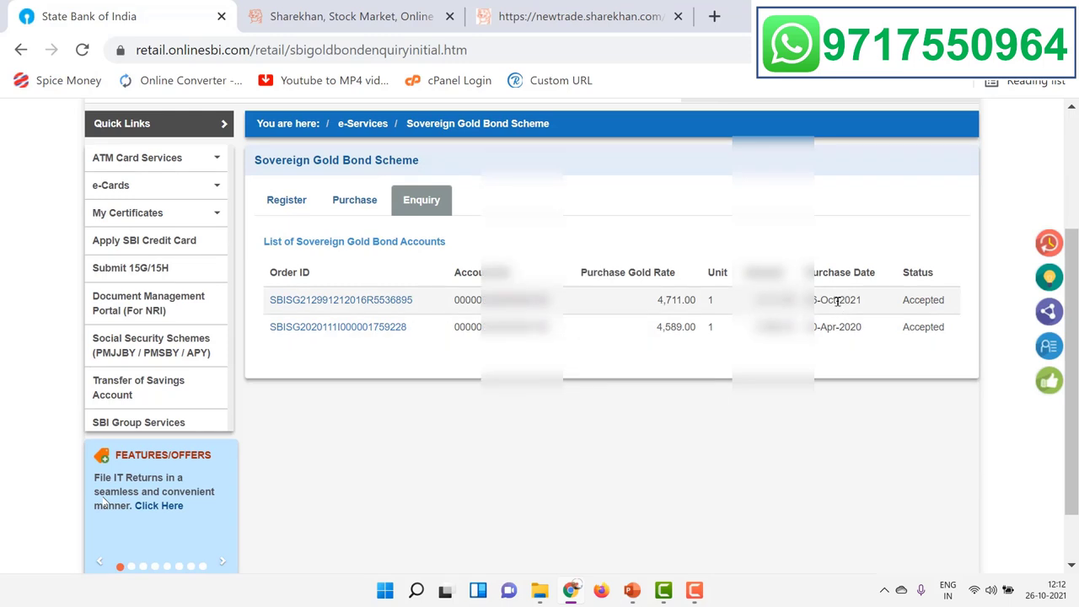
left_click(362, 302)
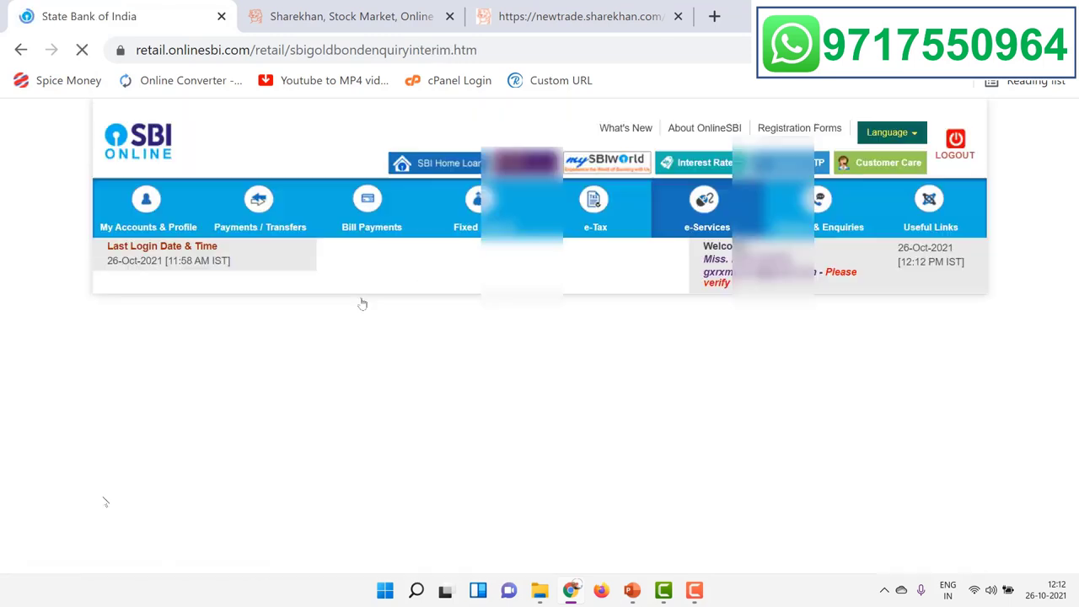
scroll(362, 302, "down", 3)
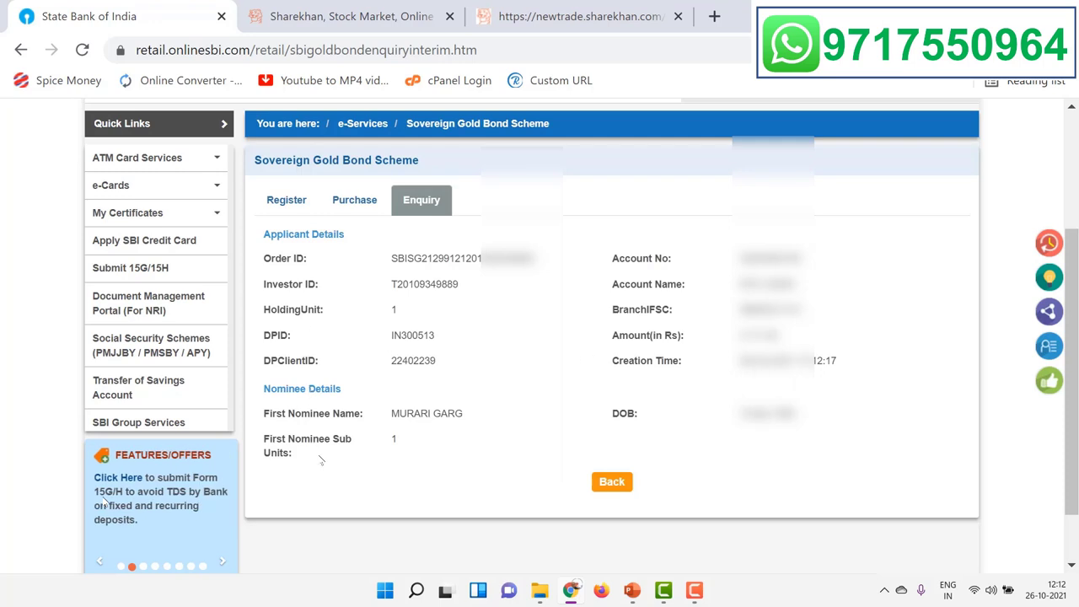
left_click(590, 16)
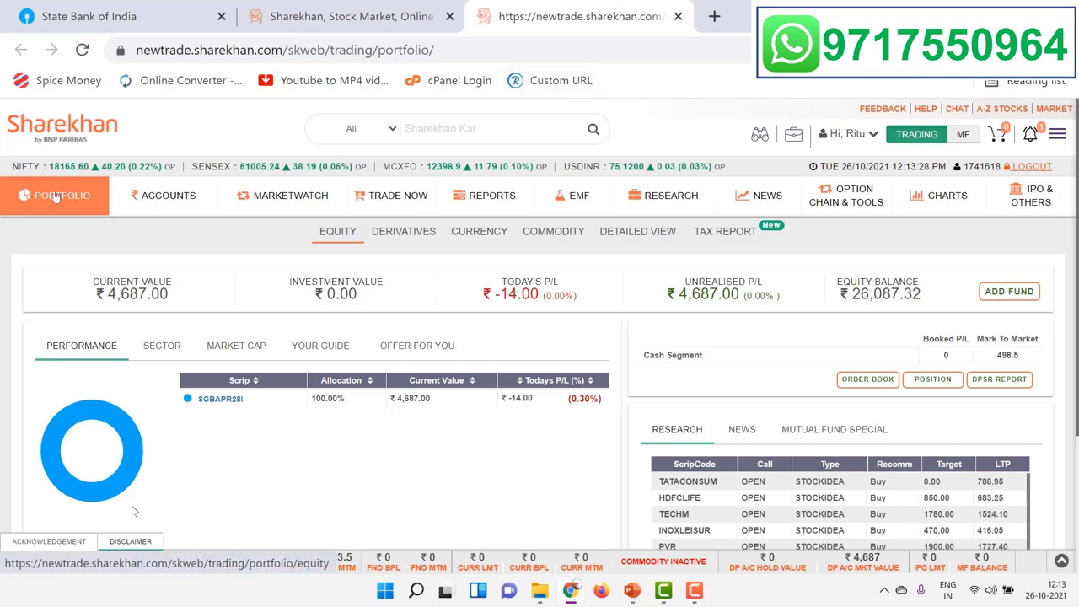
Step: Open the detailed portfolio and the SGBAPR28I Detail View showing quantity 1
left_click(213, 401)
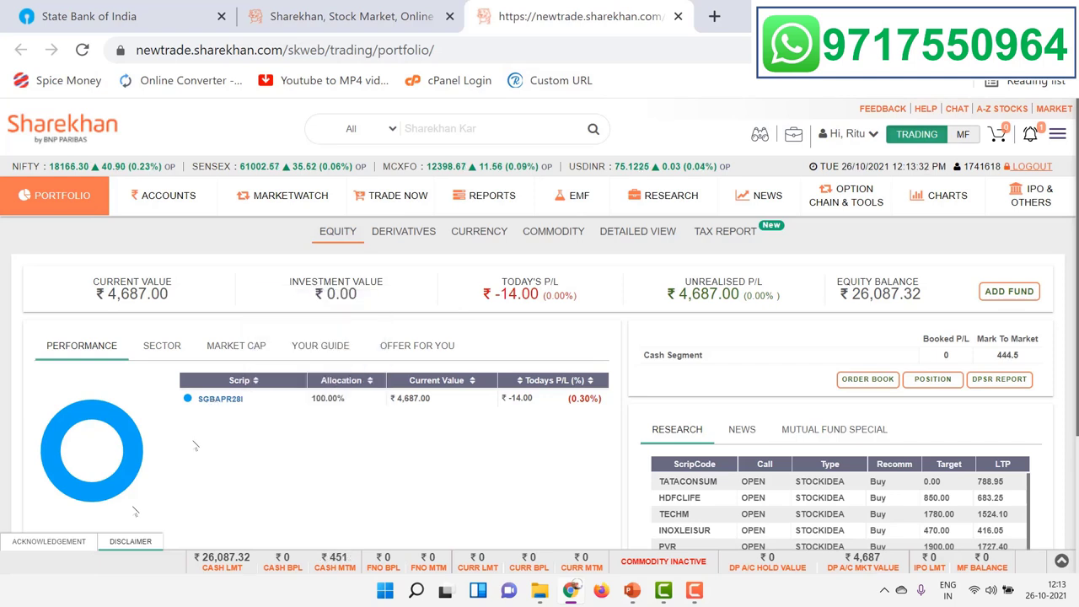
scroll(238, 430, "down", 3)
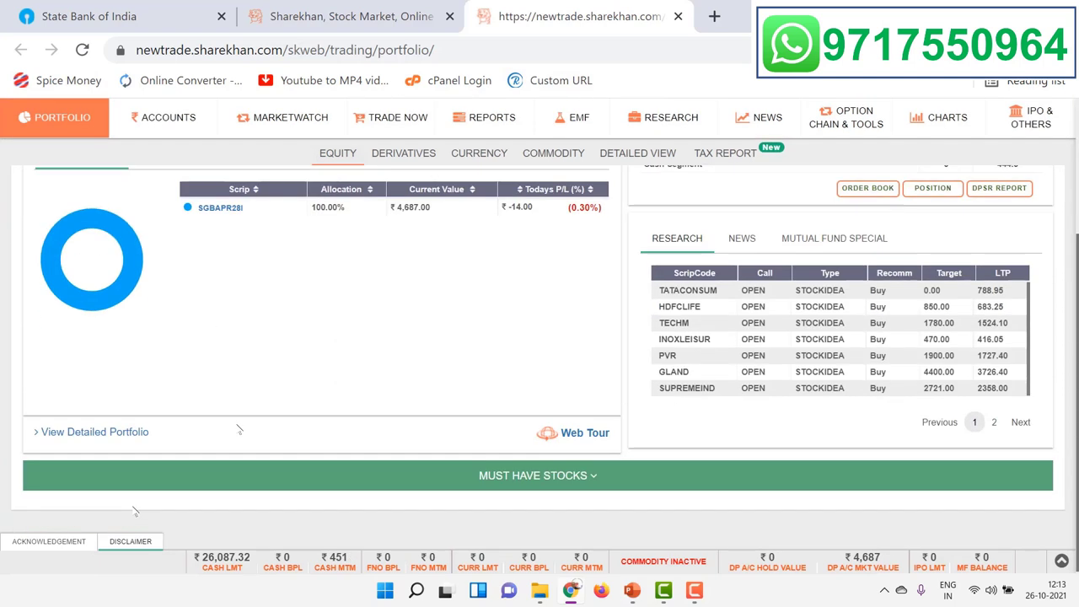
left_click(122, 433)
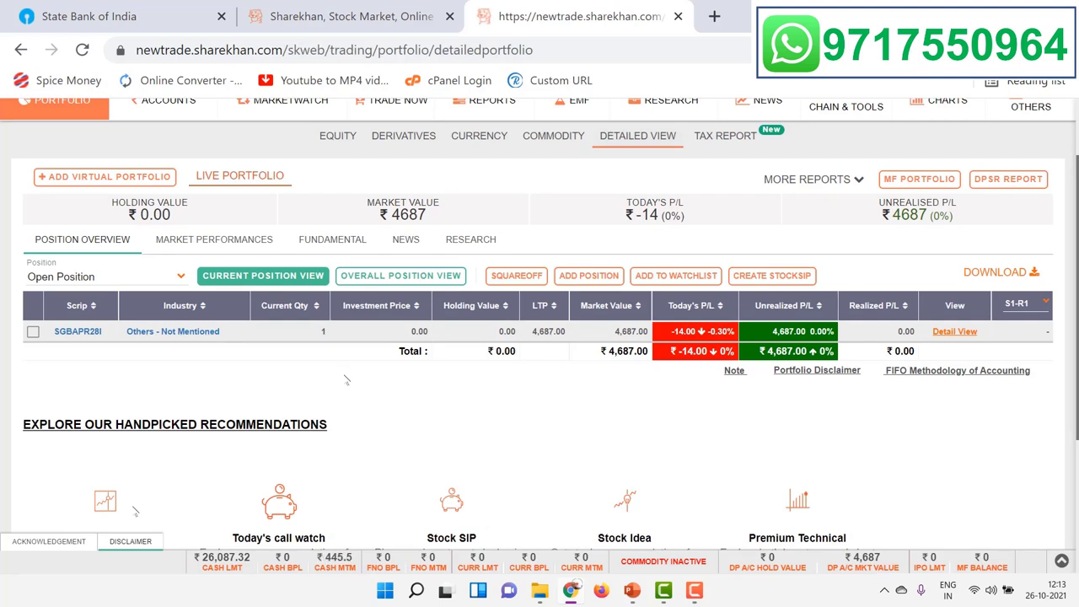
left_click(79, 332)
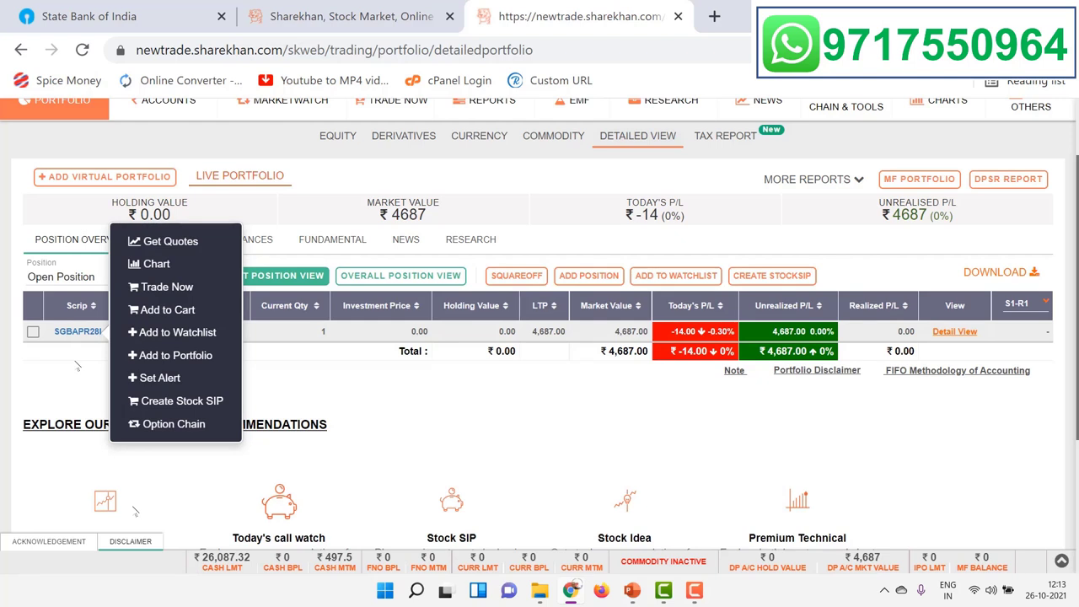
left_click(76, 365)
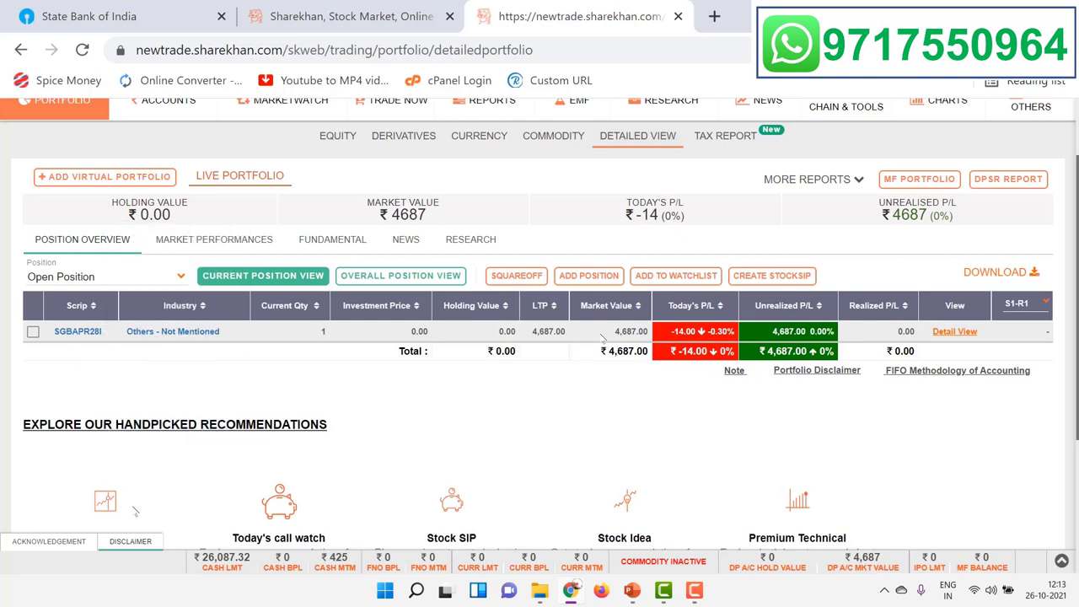
left_click(957, 332)
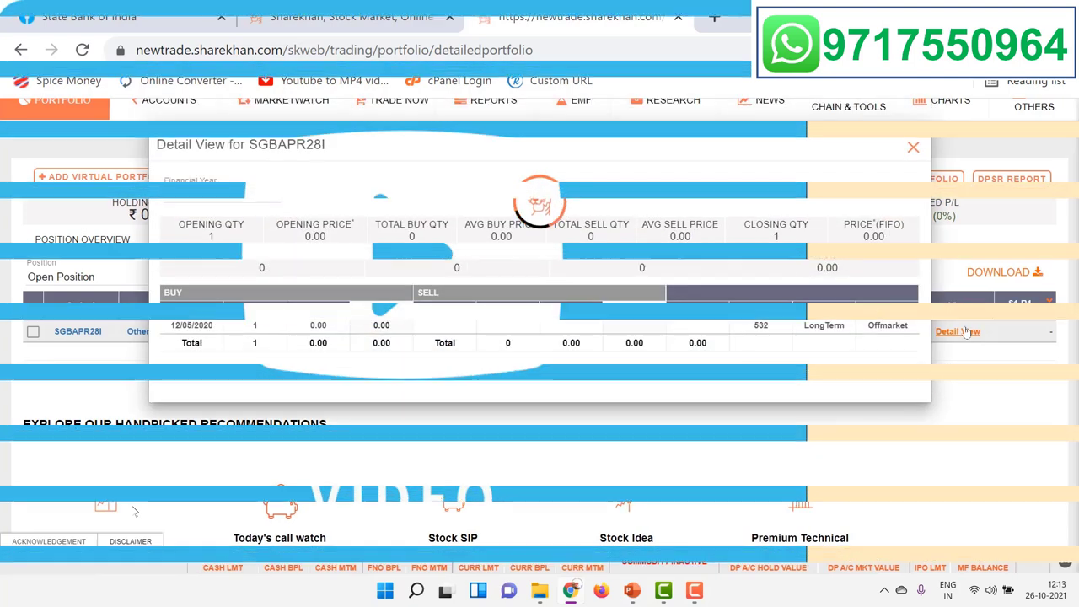